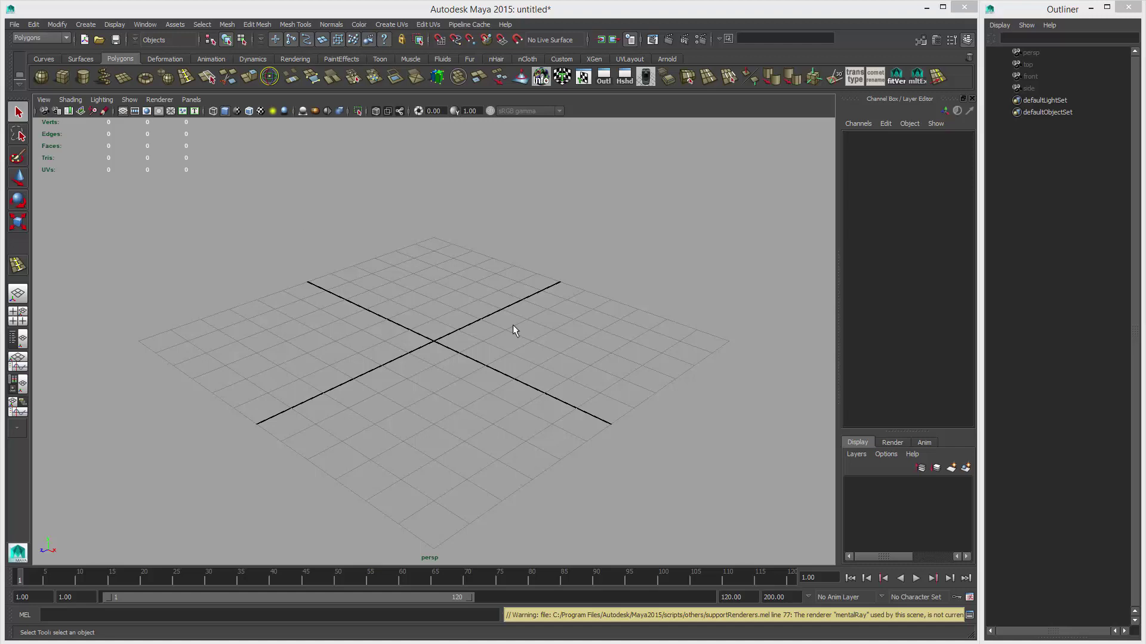
pyautogui.keyDown('alt'); pyautogui.moveTo(438, 328); pyautogui.dragTo(468, 337); pyautogui.keyUp('alt')
pyautogui.press('w')
pyautogui.keyDown('alt'); pyautogui.moveTo(578, 362); pyautogui.dragTo(567, 358); pyautogui.keyUp('alt')
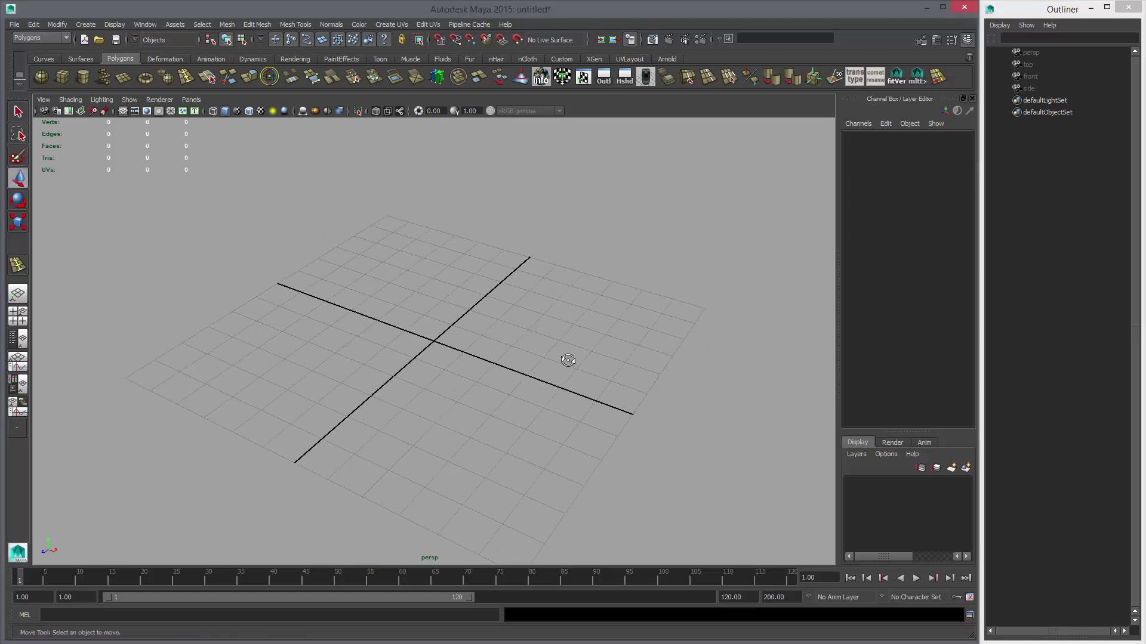
pyautogui.keyDown('alt'); pyautogui.moveTo(568, 358); pyautogui.dragTo(566, 310, button='middle'); pyautogui.keyUp('alt')
pyautogui.keyDown('alt'); pyautogui.moveTo(566, 309); pyautogui.dragTo(435, 284); pyautogui.keyUp('alt')
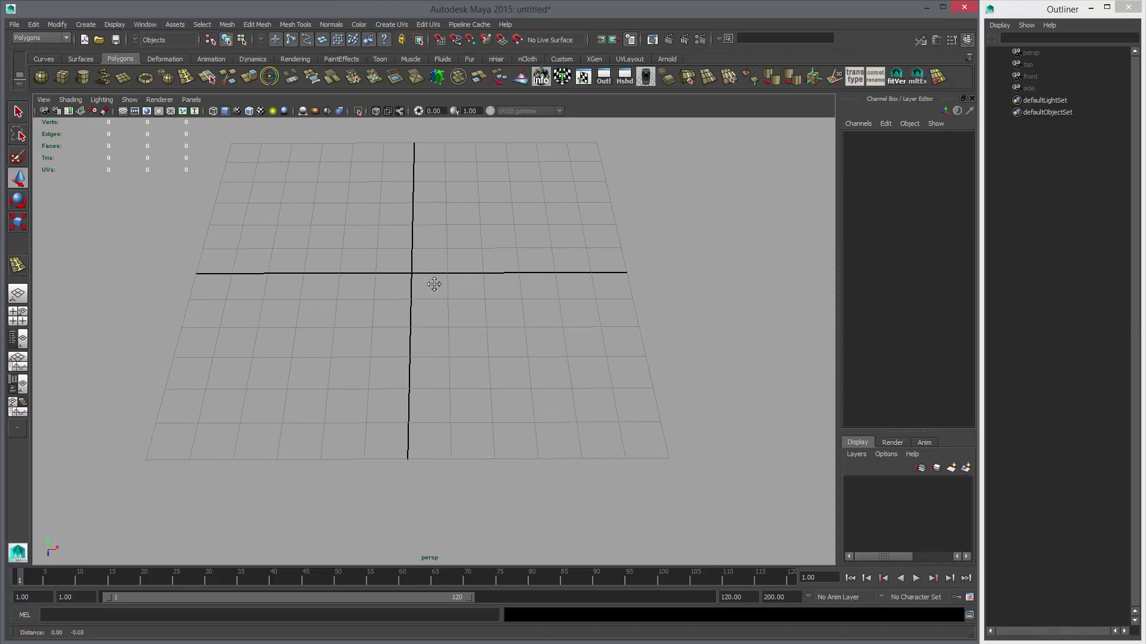
pyautogui.keyDown('alt'); pyautogui.moveTo(435, 284); pyautogui.dragTo(476, 312, button='right'); pyautogui.keyUp('alt')
pyautogui.keyDown('alt'); pyautogui.moveTo(476, 312); pyautogui.dragTo(449, 268); pyautogui.keyUp('alt')
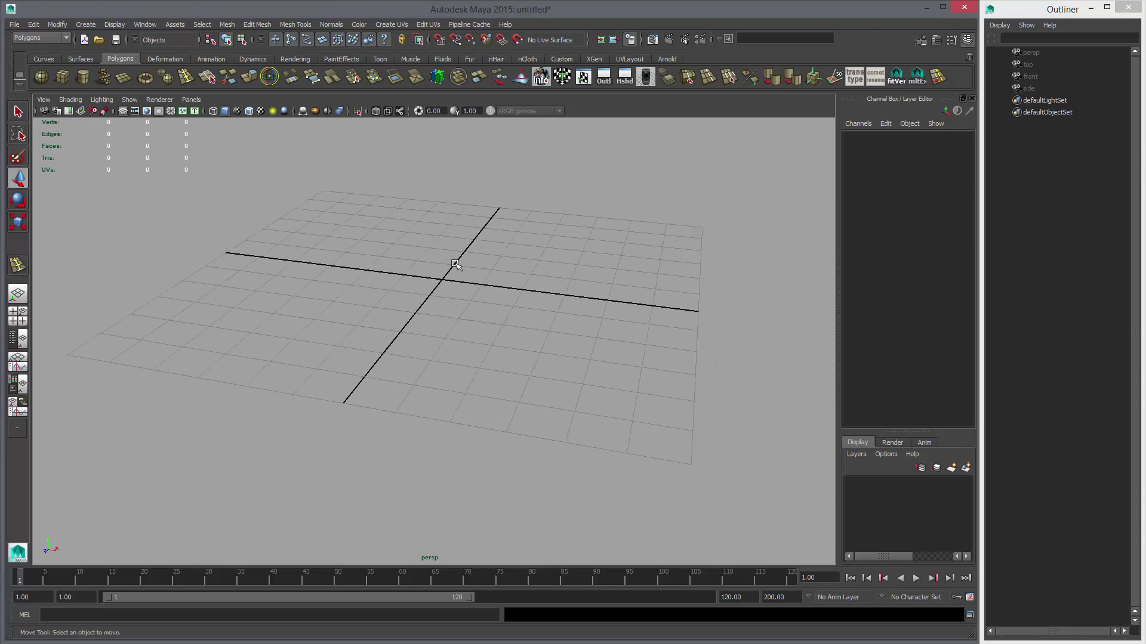
pyautogui.keyDown('alt'); pyautogui.moveTo(457, 259); pyautogui.dragTo(497, 296, button='middle'); pyautogui.keyUp('alt')
pyautogui.keyDown('alt'); pyautogui.moveTo(496, 297); pyautogui.dragTo(459, 288); pyautogui.keyUp('alt')
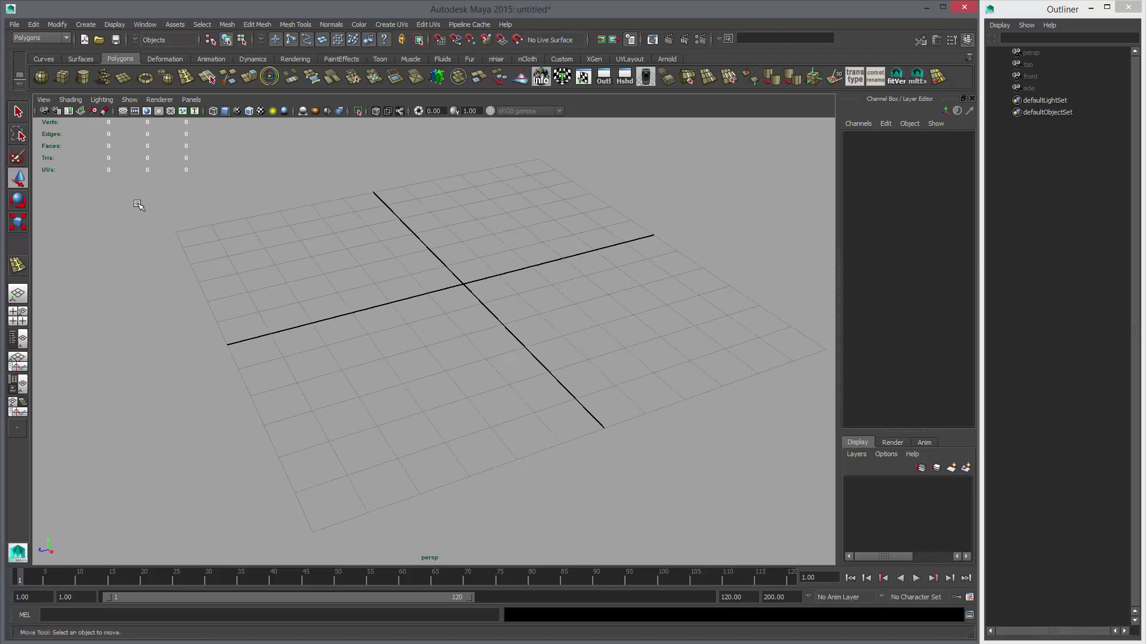
# Create a polygon cube at the origin and scale it uniformly to about 9.546.
pyautogui.click(64, 77)
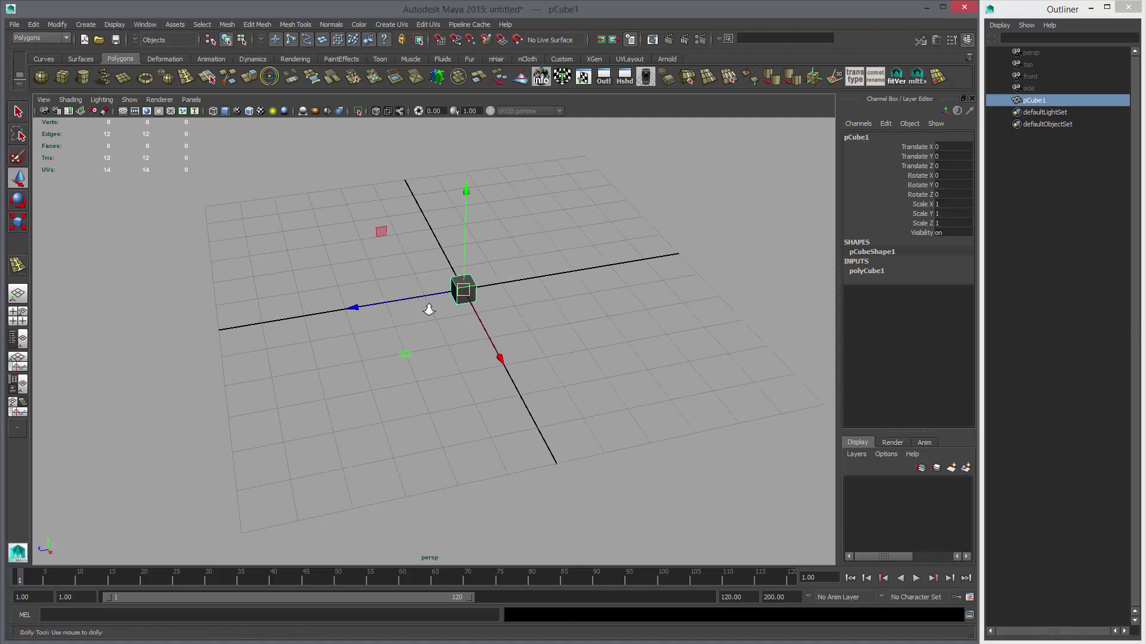
pyautogui.press('r')
pyautogui.moveTo(474, 273); pyautogui.dragTo(585, 300)
pyautogui.scroll(-3, 791, 299)
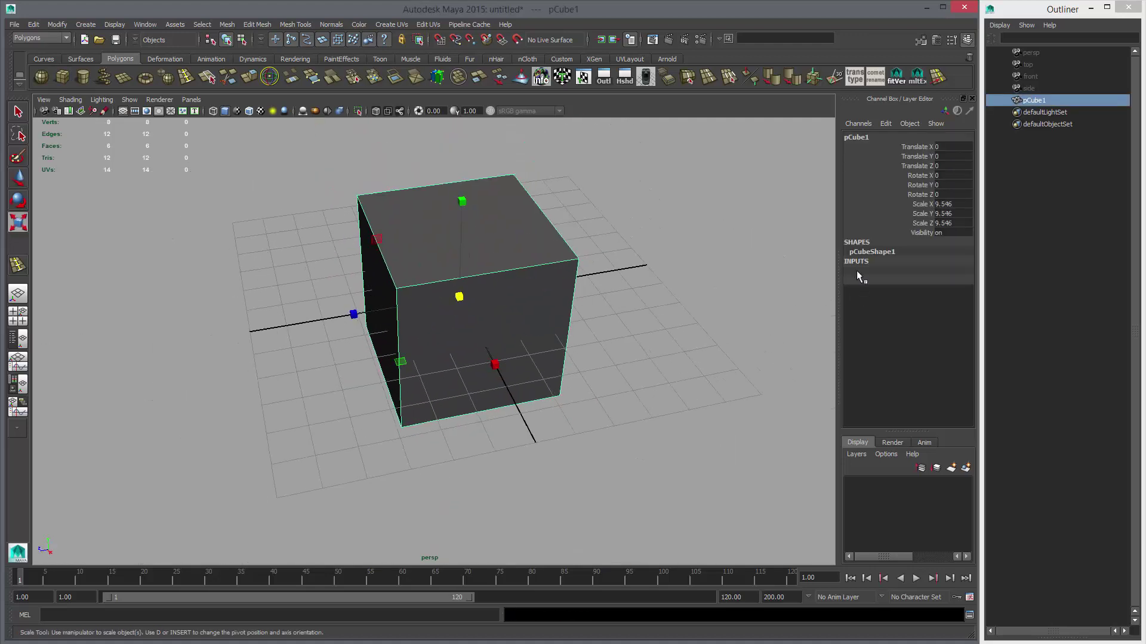
# Set the cube's width, height and depth subdivisions to 2 each.
pyautogui.click(858, 272)
pyautogui.moveTo(907, 309); pyautogui.dragTo(908, 329)
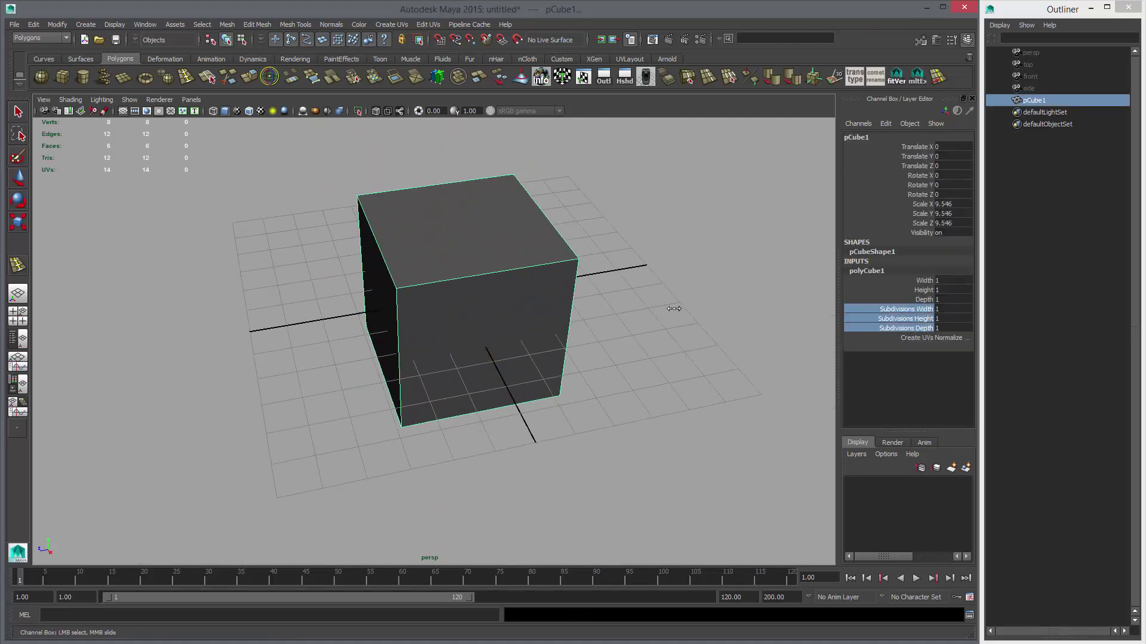
pyautogui.moveTo(673, 308); pyautogui.dragTo(683, 308, button='middle')
# Select the two stacked faces on one half of a cube side plus the middle vertical edge bordering them.
pyautogui.keyDown('alt'); pyautogui.moveTo(578, 309); pyautogui.dragTo(516, 265); pyautogui.keyUp('alt')
pyautogui.press('q')
pyautogui.moveTo(517, 266); pyautogui.dragTo(563, 300, button='right')
pyautogui.click(541, 349)
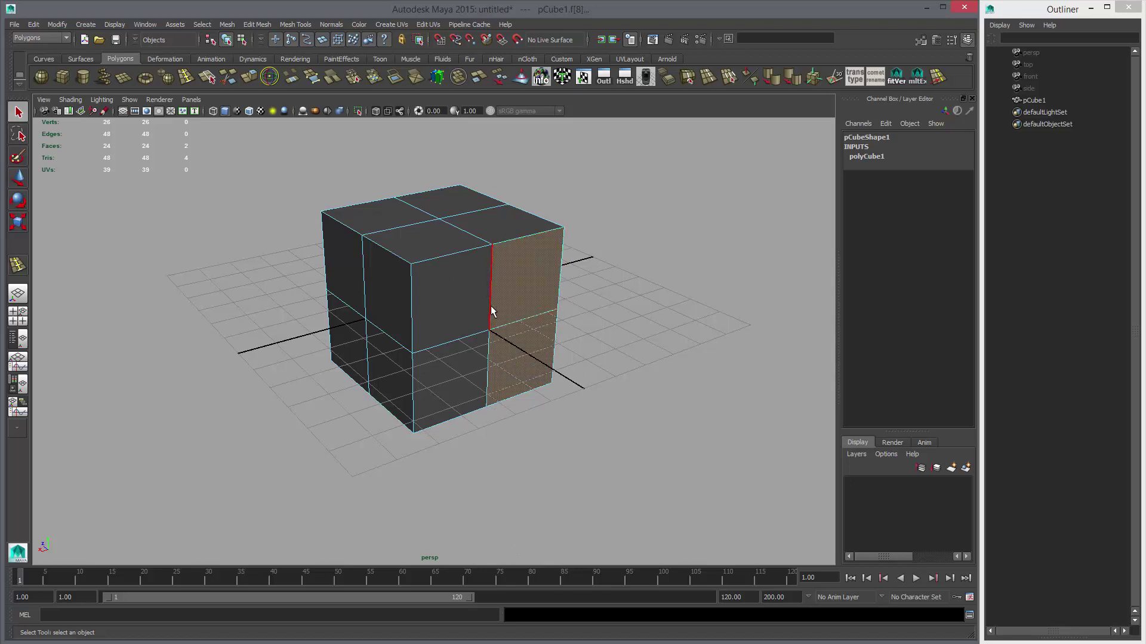
pyautogui.keyDown('alt'); pyautogui.moveTo(623, 307); pyautogui.dragTo(475, 249); pyautogui.keyUp('alt')
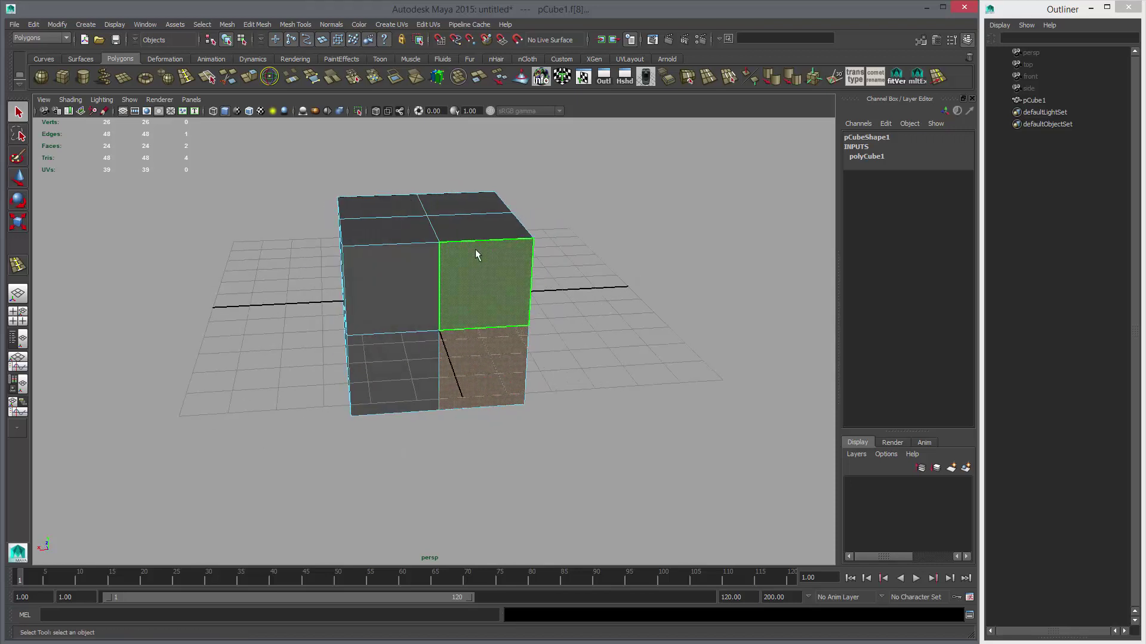
pyautogui.keyDown('alt'); pyautogui.moveTo(468, 369); pyautogui.dragTo(481, 275); pyautogui.keyUp('alt')
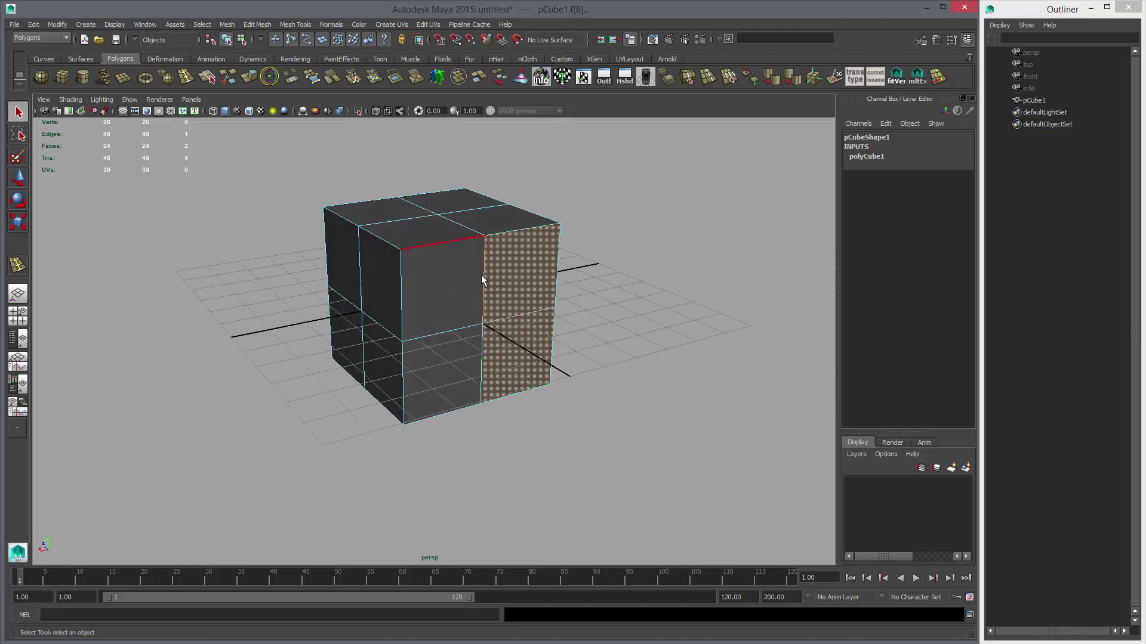
# Try to wedge the two selected faces around the picked edge with the current Wedge Face settings.
pyautogui.click(296, 24)
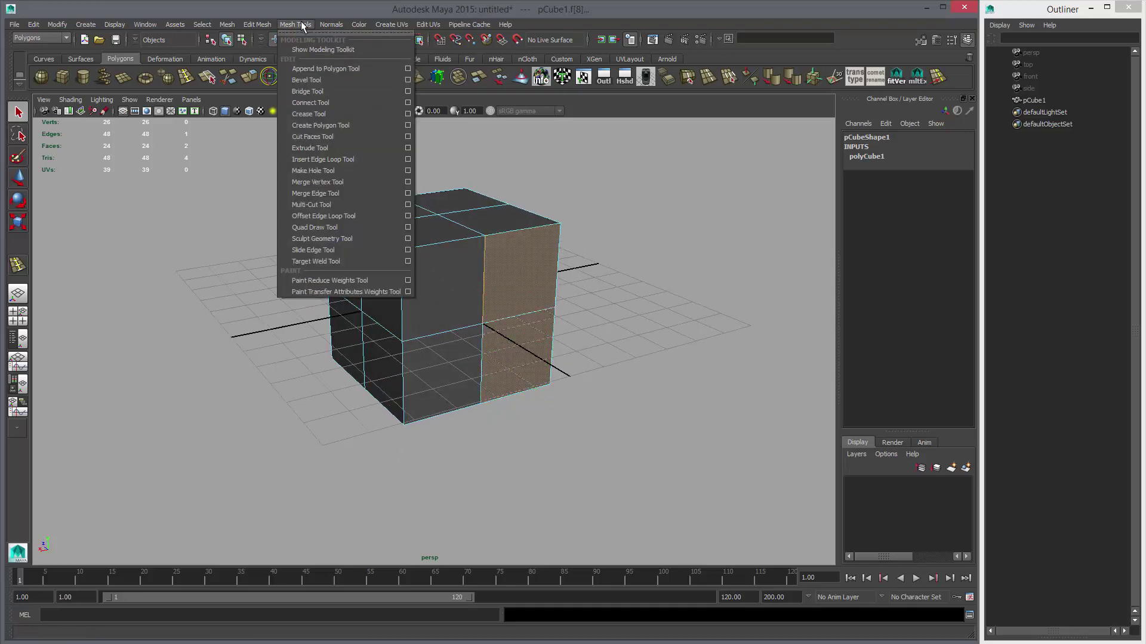
pyautogui.click(302, 25)
pyautogui.click(267, 24)
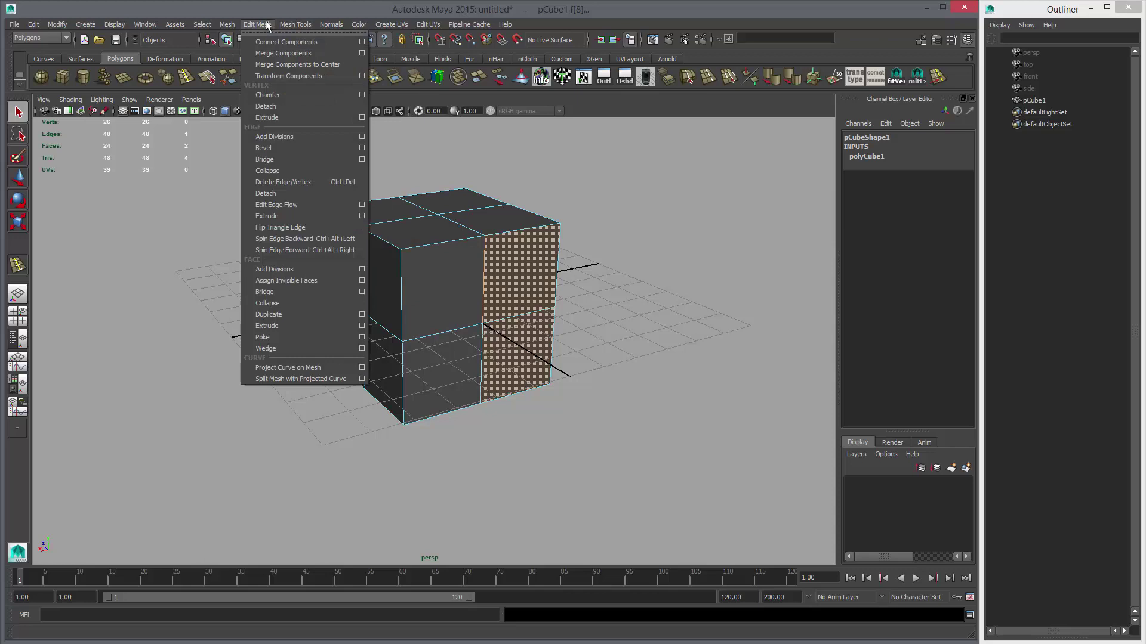
pyautogui.click(265, 348)
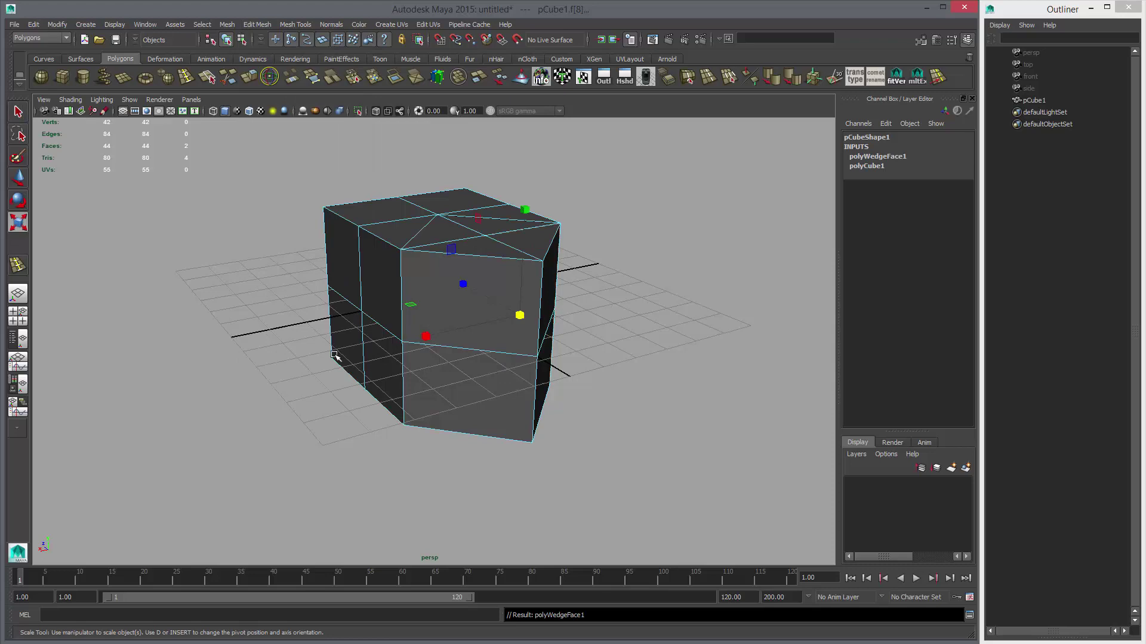
pyautogui.keyDown('alt'); pyautogui.moveTo(472, 334); pyautogui.dragTo(571, 375); pyautogui.keyUp('alt')
pyautogui.keyDown('alt'); pyautogui.moveTo(632, 289); pyautogui.dragTo(565, 249); pyautogui.keyUp('alt')
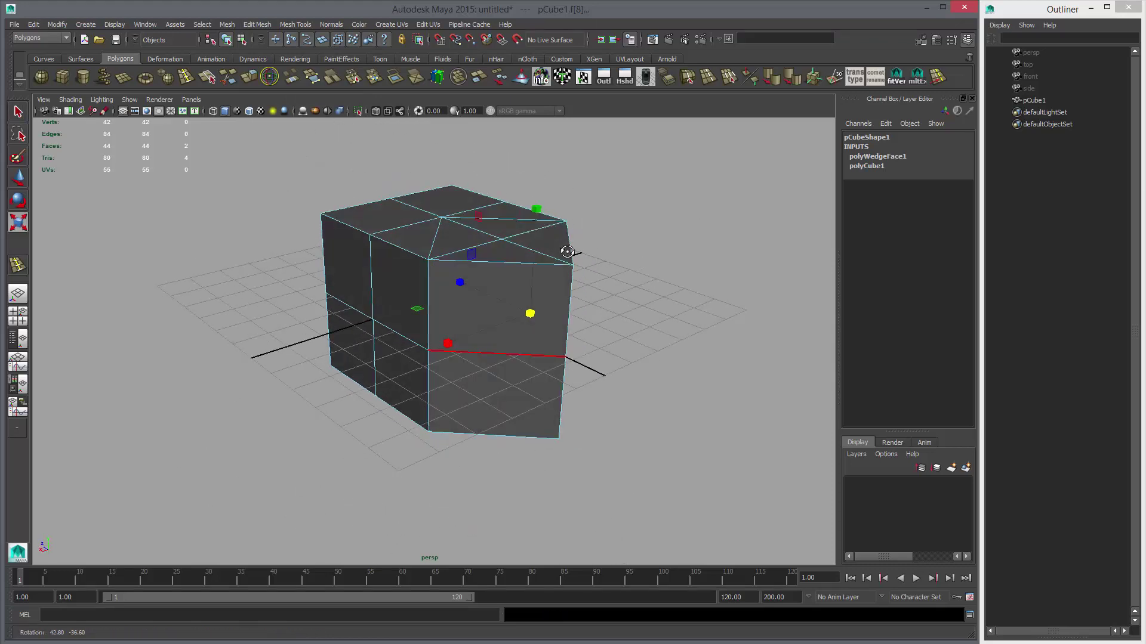
pyautogui.hotkey('ctrl', 'z')
# Reset the Wedge Face options to their defaults and apply the wedge to the selected faces.
pyautogui.click(227, 24)
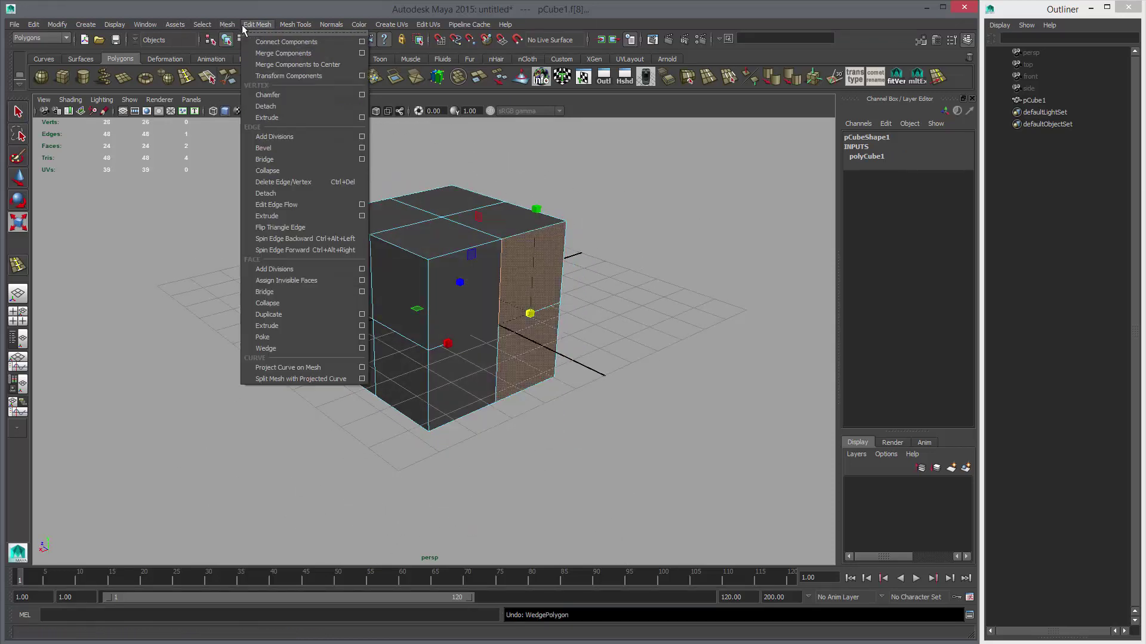
pyautogui.click(361, 348)
pyautogui.click(621, 47)
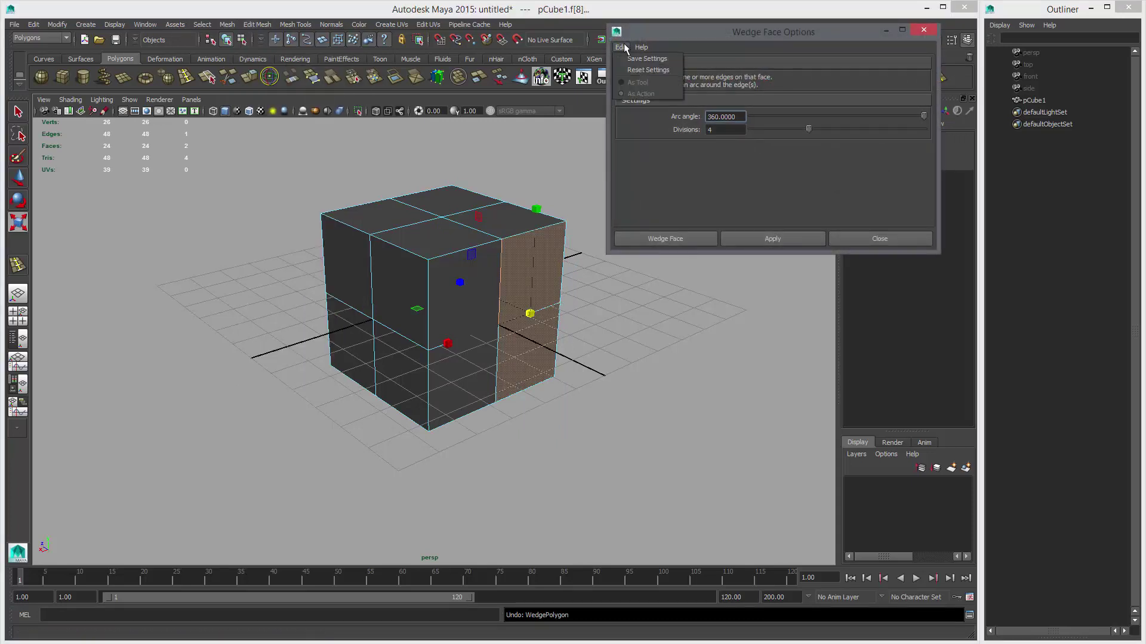
pyautogui.click(796, 236)
pyautogui.click(881, 240)
# Change the wedge angle to 76.937 and the wedge divisions to 12.
pyautogui.keyDown('alt'); pyautogui.moveTo(750, 268); pyautogui.dragTo(521, 313); pyautogui.keyUp('alt')
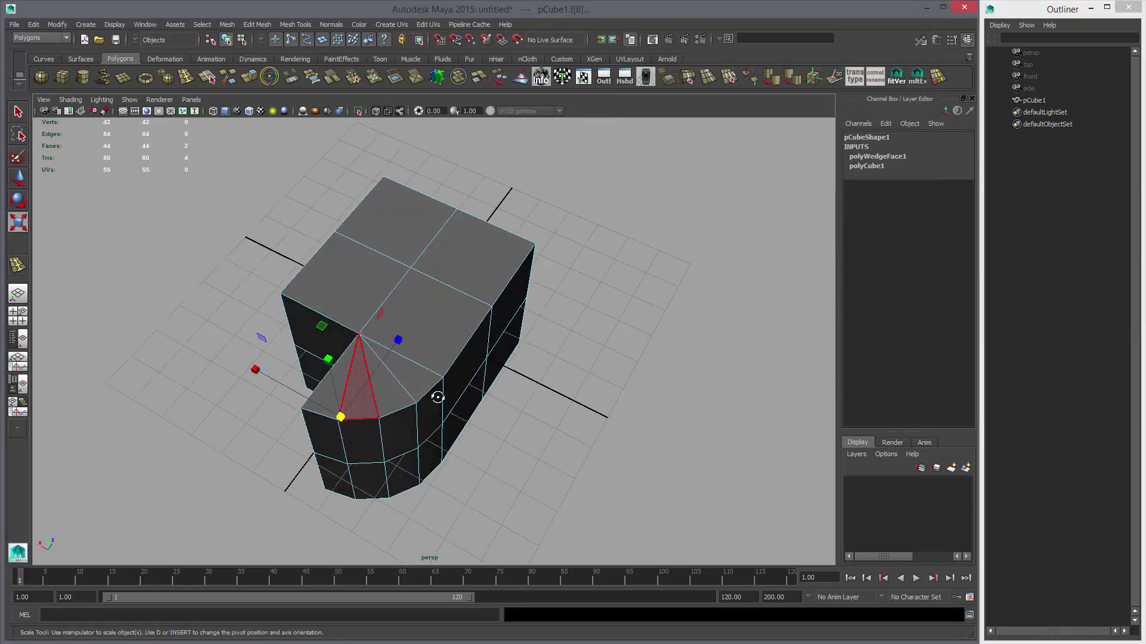
pyautogui.keyDown('alt'); pyautogui.moveTo(438, 397); pyautogui.dragTo(417, 346); pyautogui.keyUp('alt')
pyautogui.keyDown('alt'); pyautogui.moveTo(531, 292); pyautogui.dragTo(895, 170); pyautogui.keyUp('alt')
pyautogui.click(883, 156)
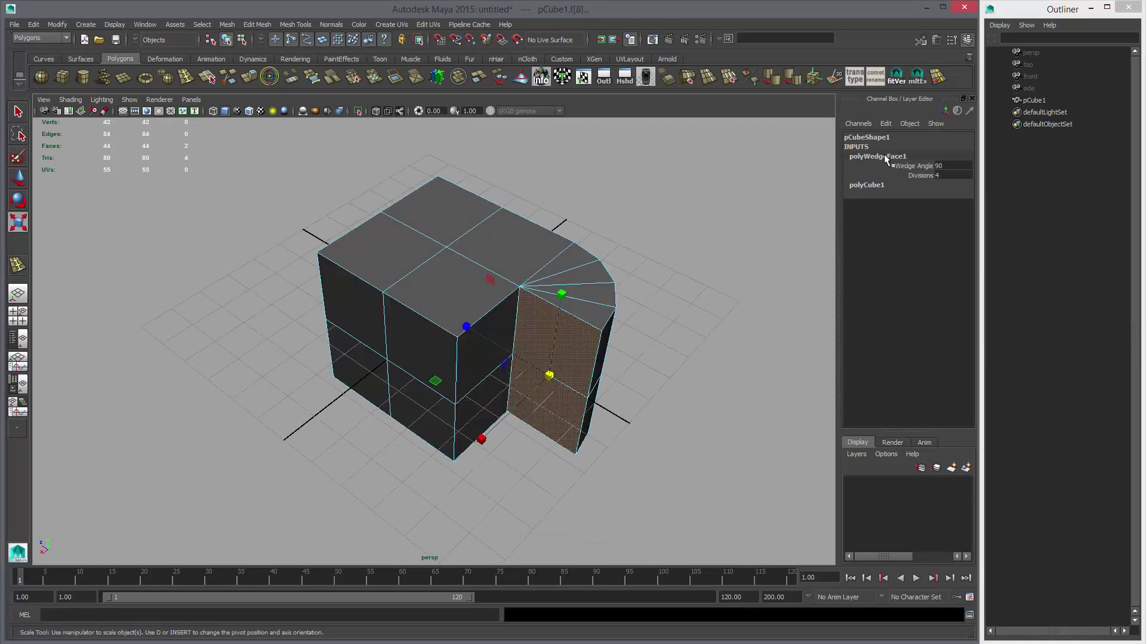
pyautogui.click(917, 166)
pyautogui.moveTo(550, 276)
pyautogui.mouseDown(button='middle')
pyautogui.moveTo(760, 287)
pyautogui.moveTo(508, 288)
pyautogui.moveTo(605, 288)
pyautogui.moveTo(555, 288)
pyautogui.mouseUp(button='middle')
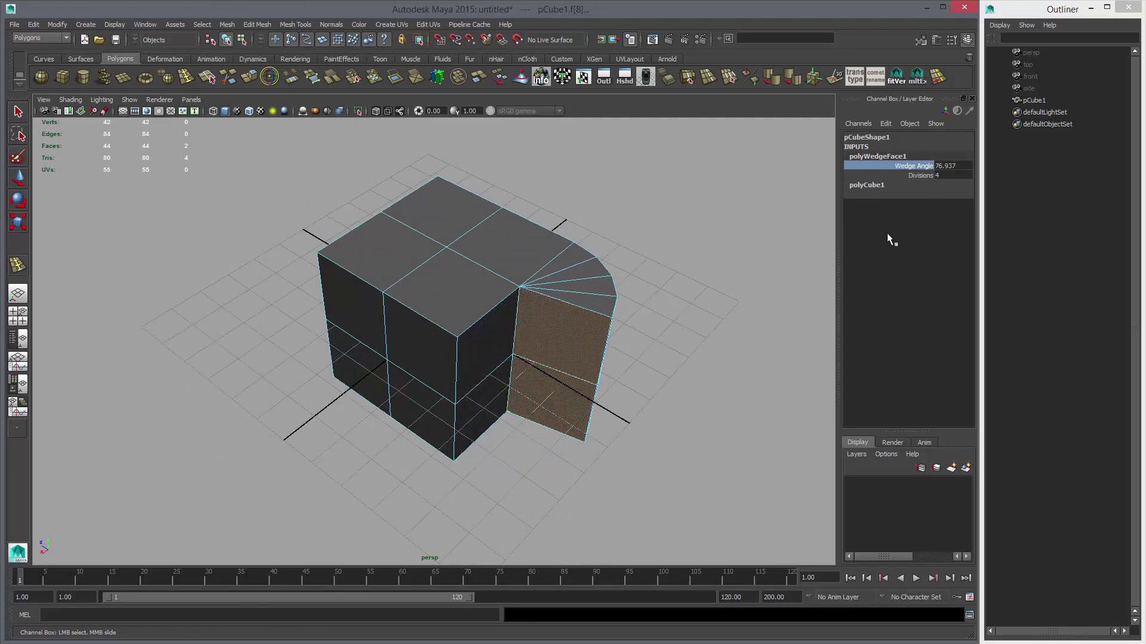
pyautogui.click(918, 175)
pyautogui.moveTo(481, 235); pyautogui.dragTo(908, 220, button='middle')
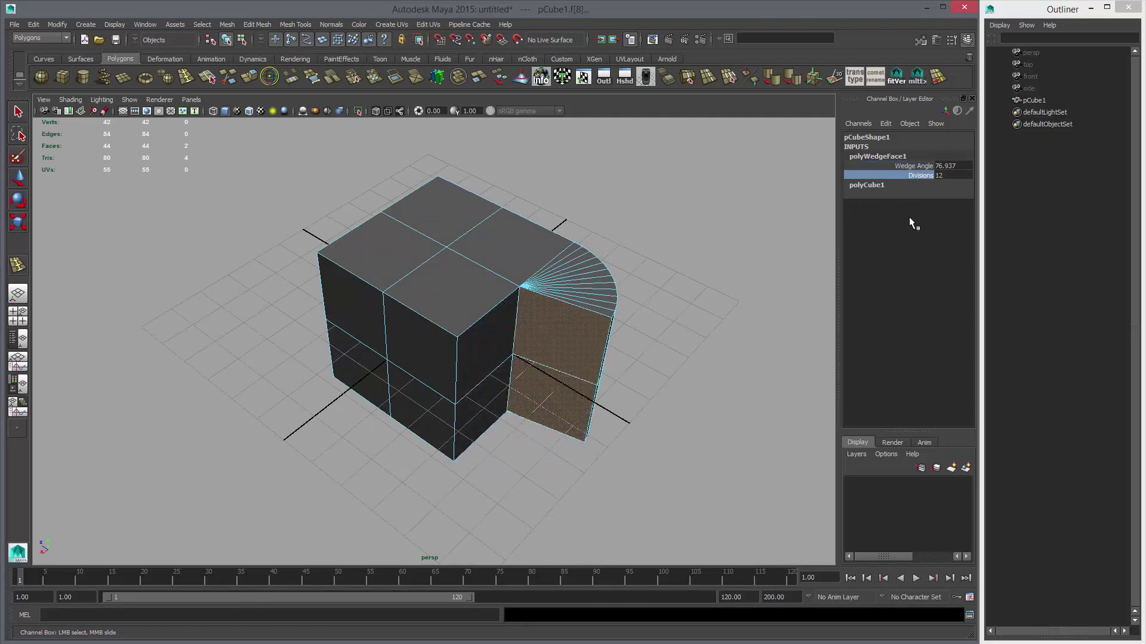
# Set the wedge angle to 180 so the wedge closes against the adjacent half of the side.
pyautogui.click(887, 168)
pyautogui.moveTo(442, 220); pyautogui.dragTo(699, 341, button='middle')
pyautogui.click(953, 166)
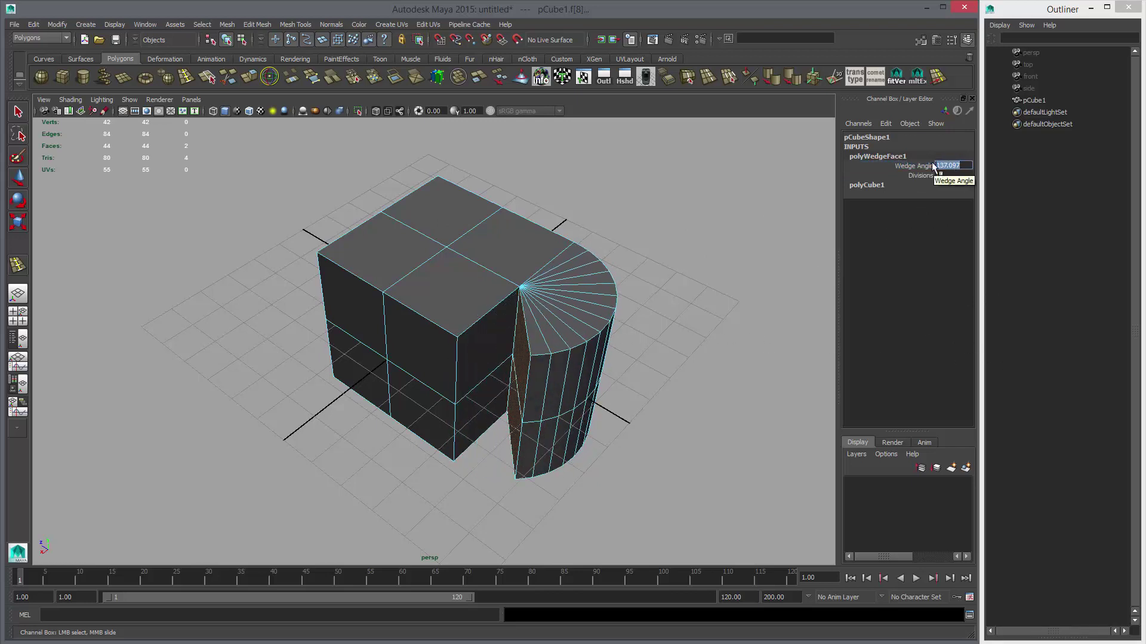
pyautogui.write('180')
pyautogui.press('Return')
# Try different division counts on the half-round wedge and settle on 11 divisions.
pyautogui.keyDown('alt'); pyautogui.moveTo(579, 293); pyautogui.dragTo(552, 225); pyautogui.keyUp('alt')
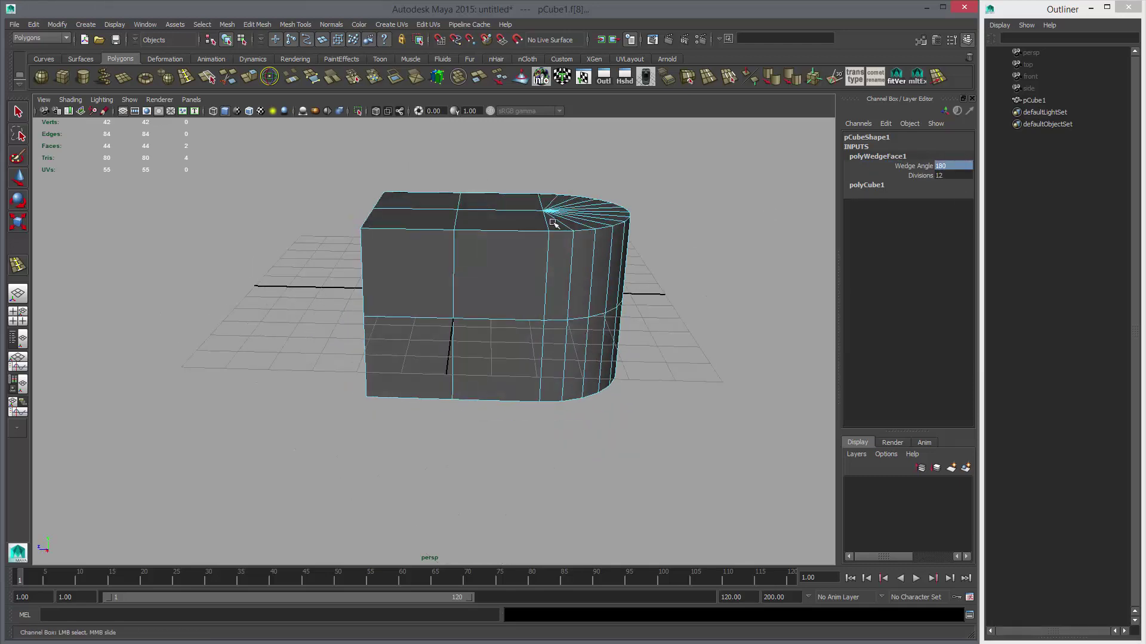
pyautogui.keyDown('alt'); pyautogui.moveTo(625, 271); pyautogui.dragTo(573, 299); pyautogui.keyUp('alt')
pyautogui.keyDown('alt'); pyautogui.moveTo(573, 299); pyautogui.dragTo(546, 333, button='middle'); pyautogui.keyUp('alt')
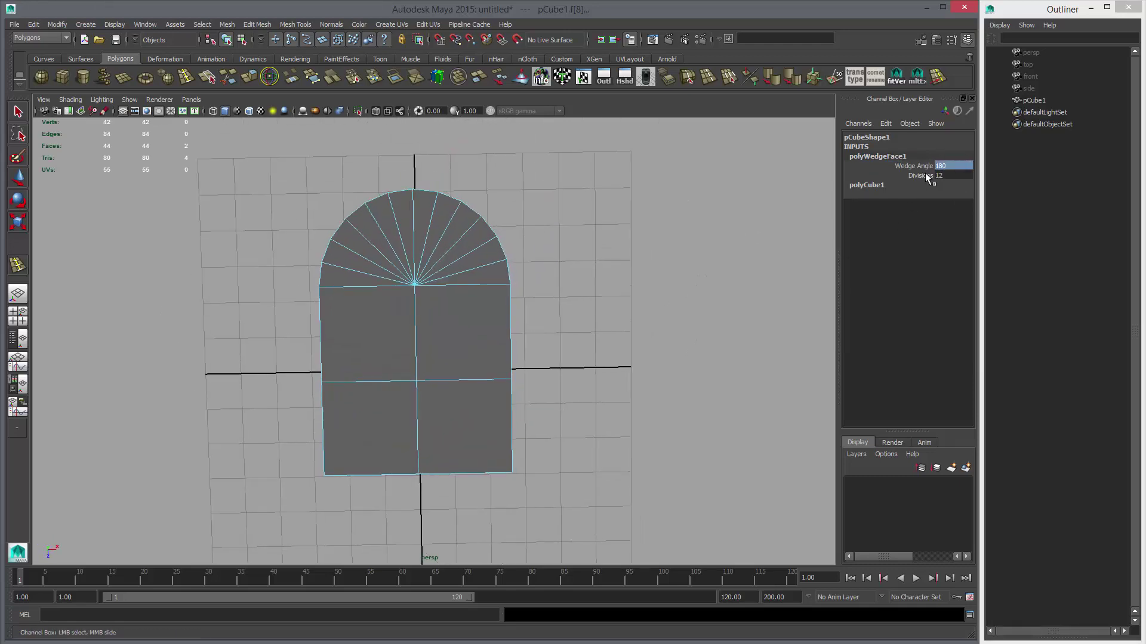
pyautogui.moveTo(430, 243); pyautogui.dragTo(611, 253, button='middle')
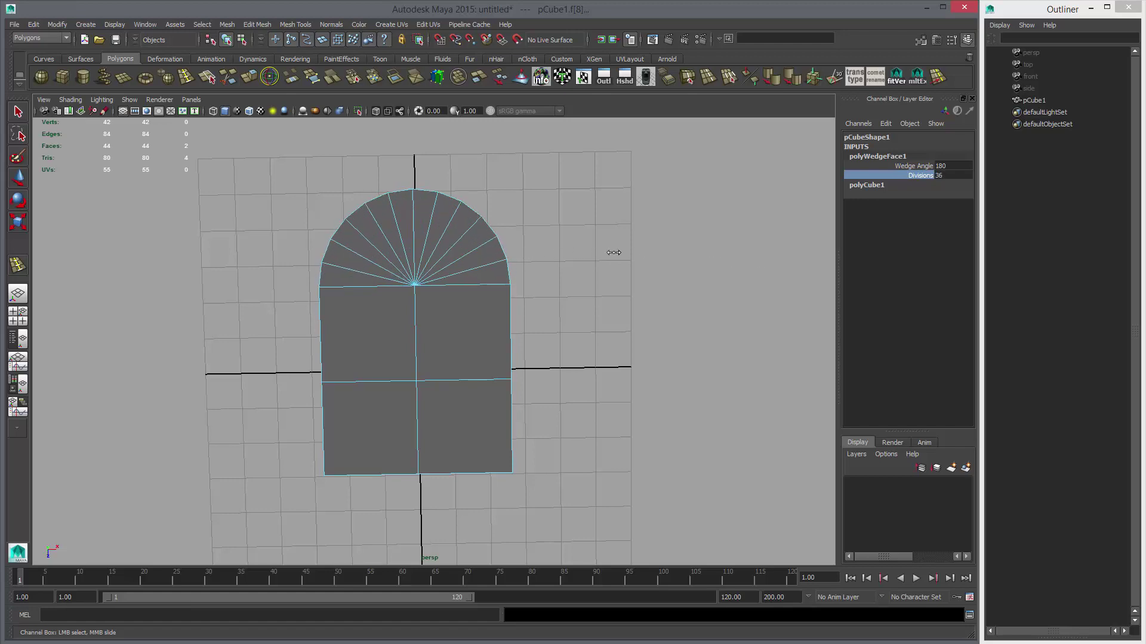
pyautogui.keyDown('alt'); pyautogui.moveTo(611, 253); pyautogui.dragTo(340, 330); pyautogui.keyUp('alt')
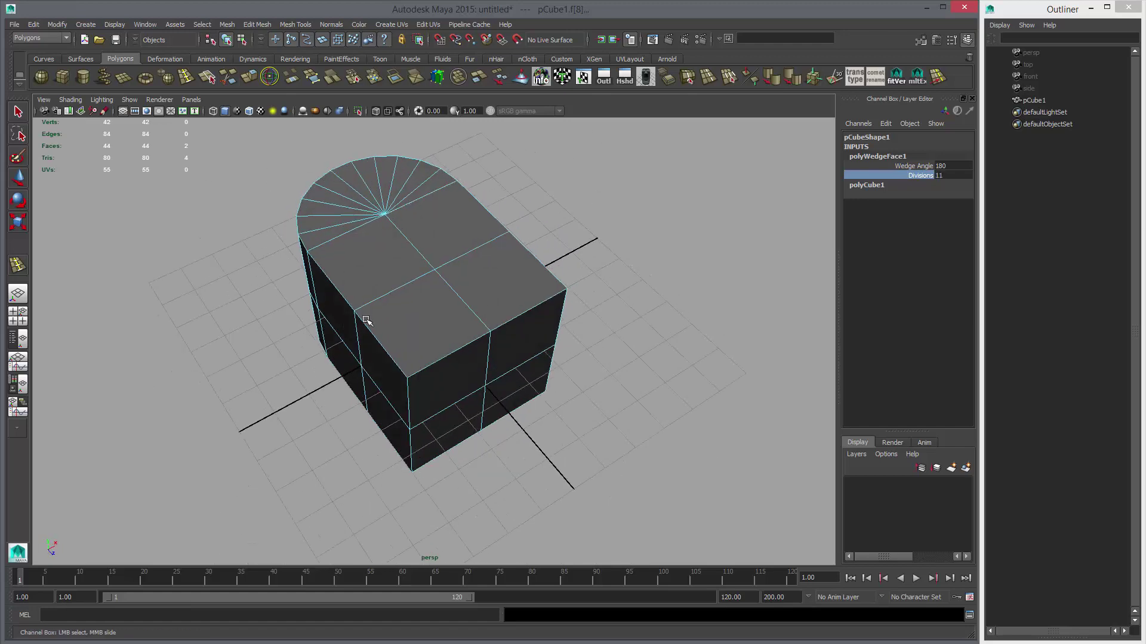
# Display the mesh as wireframe in the full-size top view.
pyautogui.press('4')
pyautogui.moveTo(437, 324)
pyautogui.keyDown('alt'); pyautogui.mouseDown()
pyautogui.moveTo(380, 258)
pyautogui.moveTo(310, 274)
pyautogui.moveTo(473, 274)
pyautogui.moveTo(437, 304)
pyautogui.moveTo(255, 216)
pyautogui.mouseUp(); pyautogui.keyUp('alt')
pyautogui.press('space')
pyautogui.press('space')
pyautogui.keyDown('alt'); pyautogui.moveTo(427, 272); pyautogui.dragTo(435, 326, button='middle'); pyautogui.keyUp('alt')
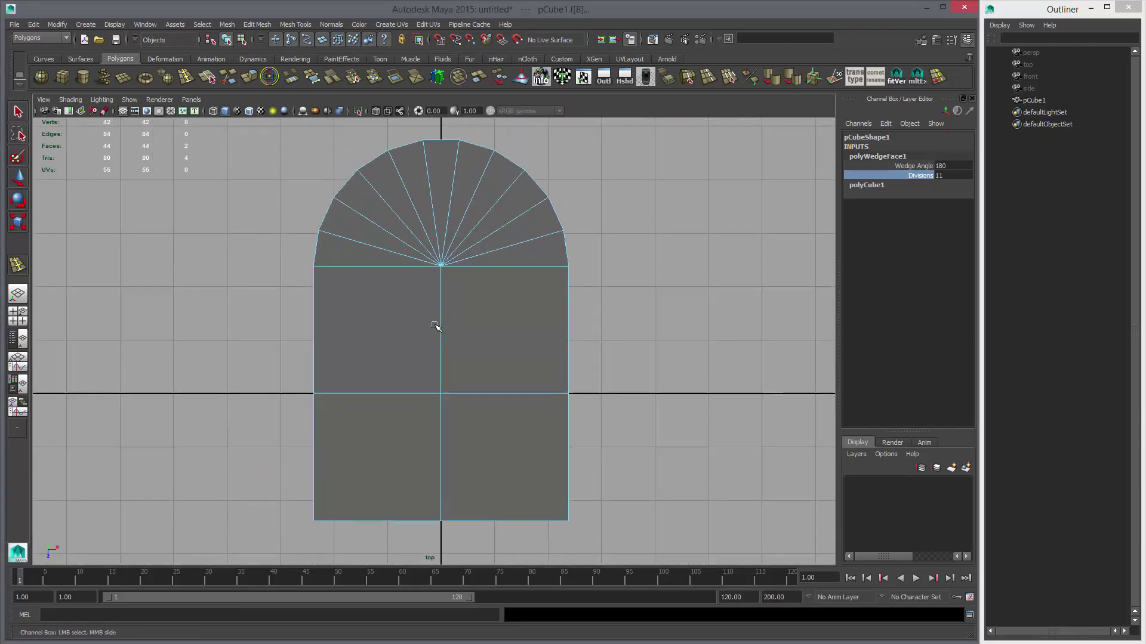
pyautogui.press('4')
# Select the interior faces along the seam between the cube and the wedge, deselect the outer faces, and delete them.
pyautogui.moveTo(532, 254); pyautogui.dragTo(543, 273)
pyautogui.press('r')
pyautogui.moveTo(543, 268); pyautogui.dragTo(544, 293, button='right')
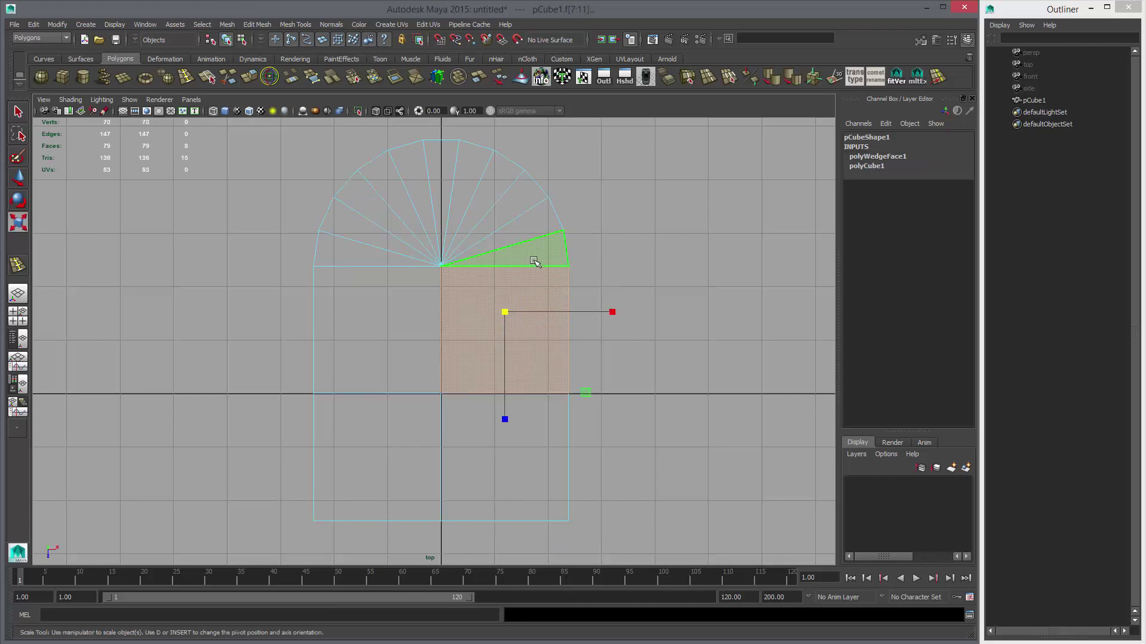
pyautogui.keyDown('ctrl'); pyautogui.moveTo(379, 295); pyautogui.dragTo(563, 426); pyautogui.keyUp('ctrl')
pyautogui.keyDown('ctrl'); pyautogui.moveTo(412, 216); pyautogui.dragTo(504, 249); pyautogui.keyUp('ctrl')
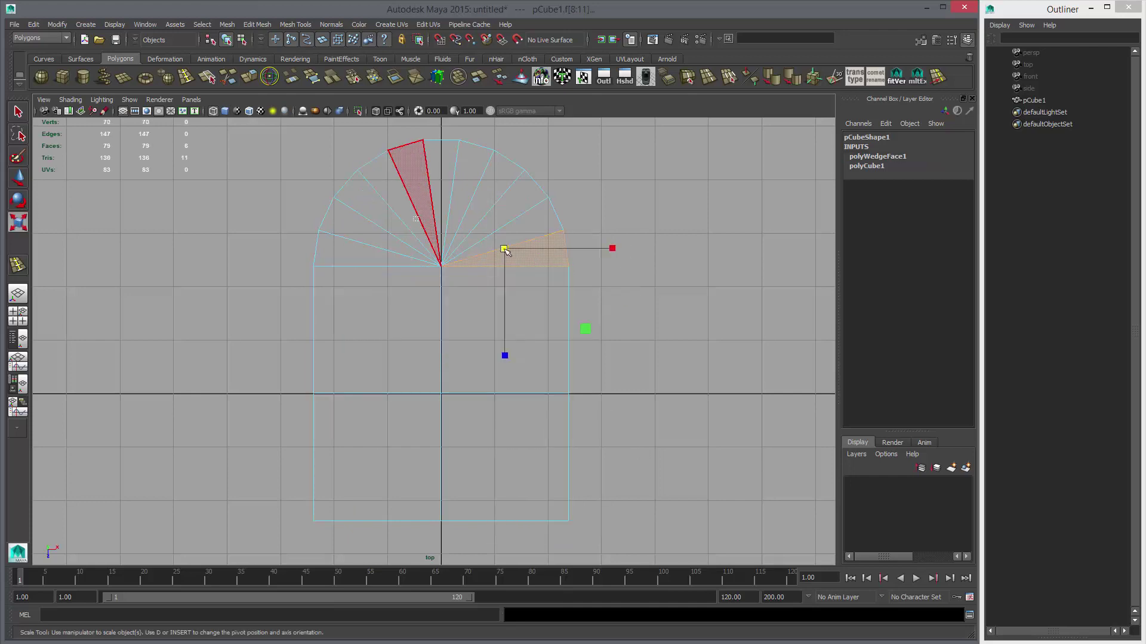
pyautogui.keyDown('ctrl'); pyautogui.moveTo(594, 257); pyautogui.dragTo(497, 362); pyautogui.keyUp('ctrl')
pyautogui.press('space')
pyautogui.press('space')
pyautogui.press('Delete')
# Select the interior fan of triangular faces at the wedge's mid-height and delete it.
pyautogui.keyDown('alt'); pyautogui.moveTo(497, 362); pyautogui.dragTo(637, 453, button='right'); pyautogui.keyUp('alt')
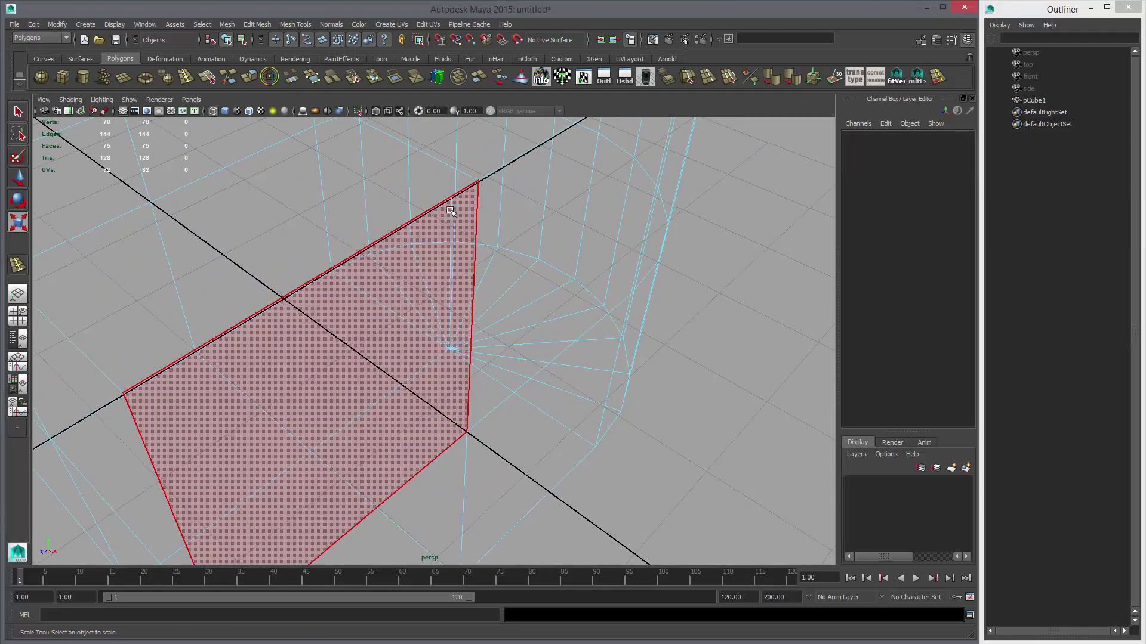
pyautogui.keyDown('alt'); pyautogui.moveTo(558, 256); pyautogui.dragTo(479, 204); pyautogui.keyUp('alt')
pyautogui.click(480, 204)
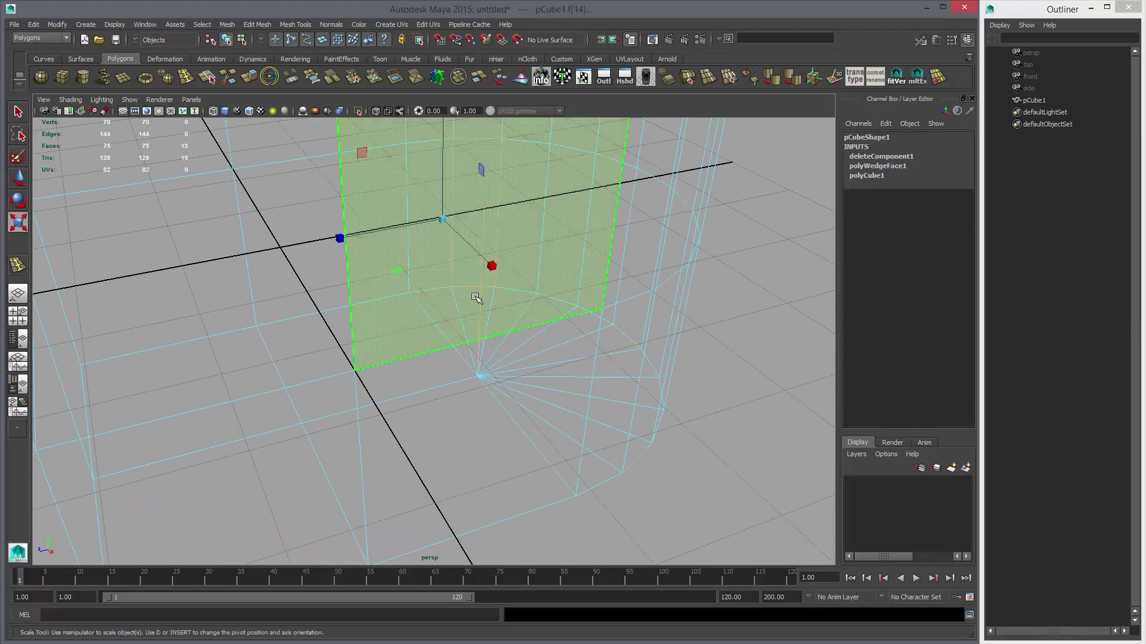
pyautogui.moveTo(450, 302); pyautogui.dragTo(457, 317)
pyautogui.press('Delete')
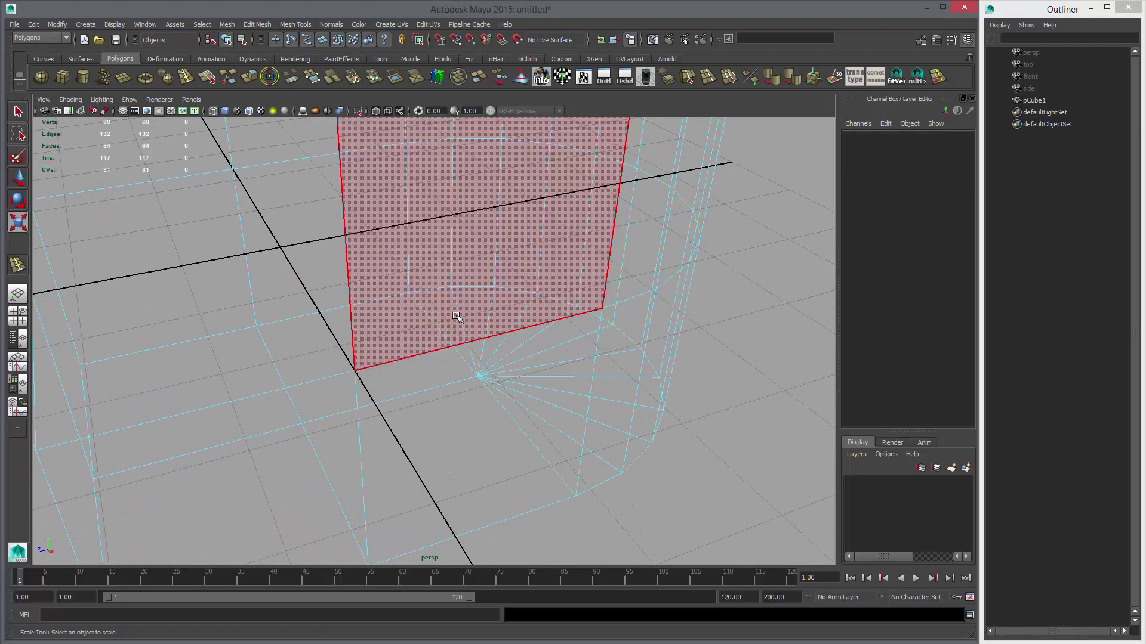
# Select the whole mesh in shaded display and check its smoothed preview before returning to the unsmoothed display.
pyautogui.keyDown('alt'); pyautogui.moveTo(533, 347); pyautogui.dragTo(487, 373); pyautogui.keyUp('alt')
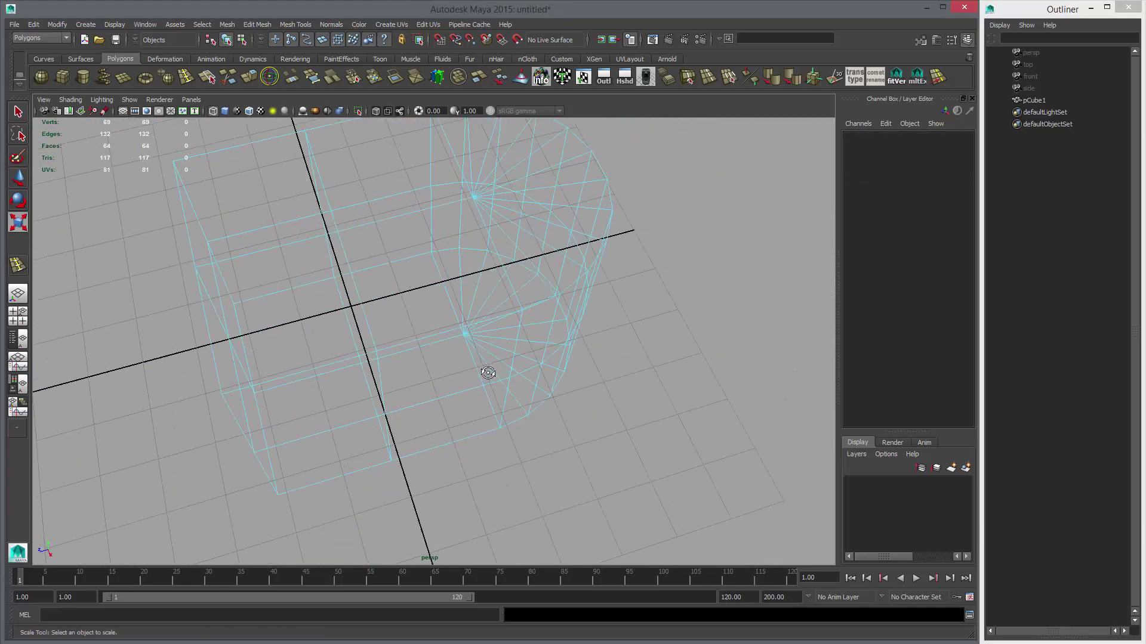
pyautogui.click(572, 389)
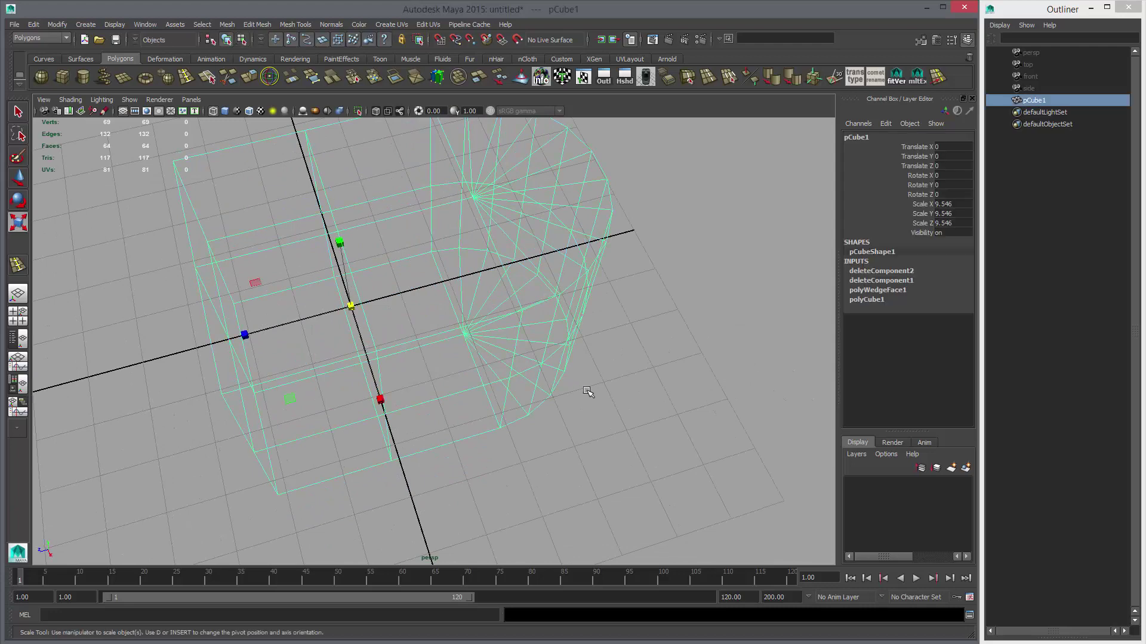
pyautogui.press('5')
pyautogui.moveTo(672, 379)
pyautogui.keyDown('alt'); pyautogui.mouseDown()
pyautogui.moveTo(579, 378)
pyautogui.moveTo(512, 319)
pyautogui.moveTo(449, 361)
pyautogui.mouseUp(); pyautogui.keyUp('alt')
pyautogui.press('3')
pyautogui.keyDown('alt'); pyautogui.moveTo(418, 398); pyautogui.dragTo(388, 298); pyautogui.keyUp('alt')
pyautogui.press('1')
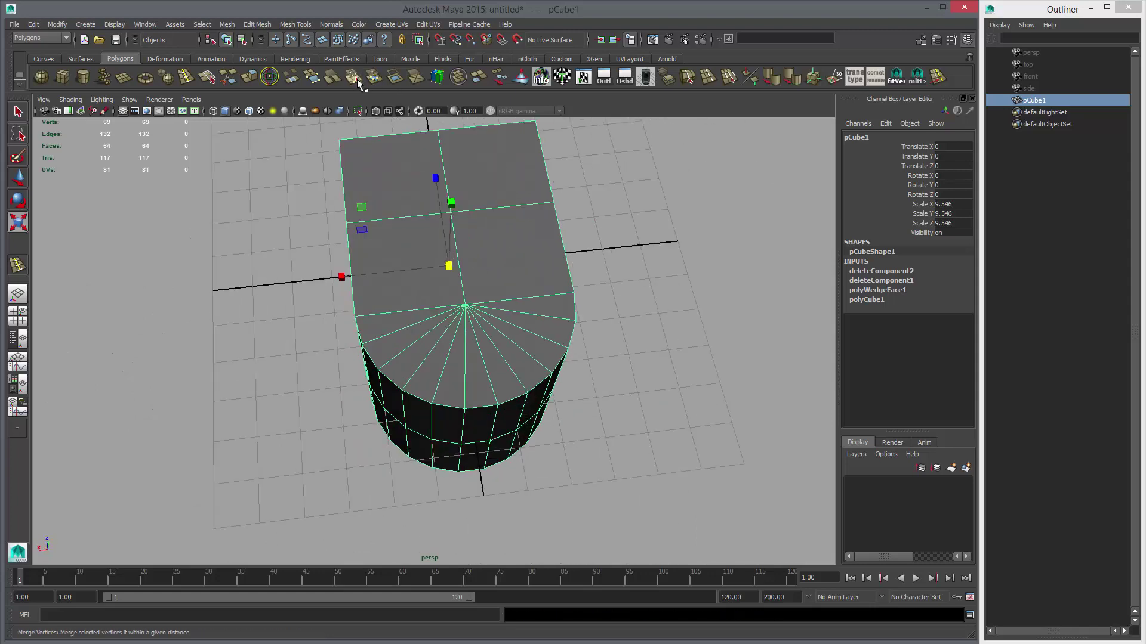
# Merge the mesh's overlapping vertices and check the result in the smoothed preview.
pyautogui.click(360, 88)
pyautogui.press('3')
pyautogui.keyDown('alt'); pyautogui.moveTo(418, 251); pyautogui.dragTo(501, 335); pyautogui.keyUp('alt')
pyautogui.press('1')
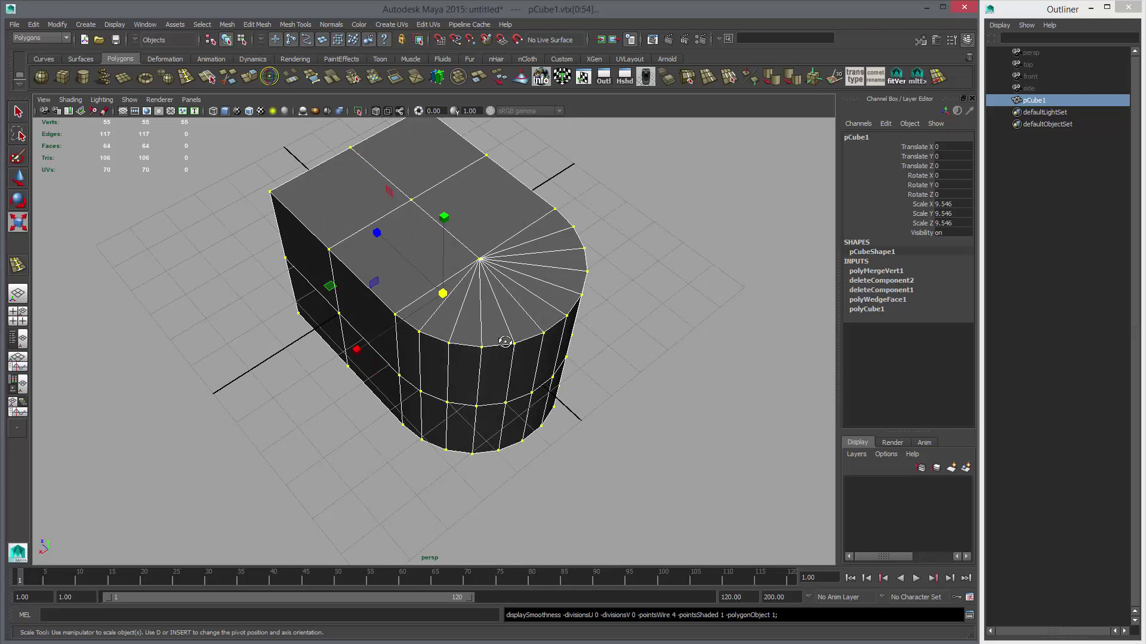
# Replace the cube mesh with a polygon cylinder scaled into a flat disc, about 5.9 in X and Z and 0.61 in Y.
pyautogui.press('F8')
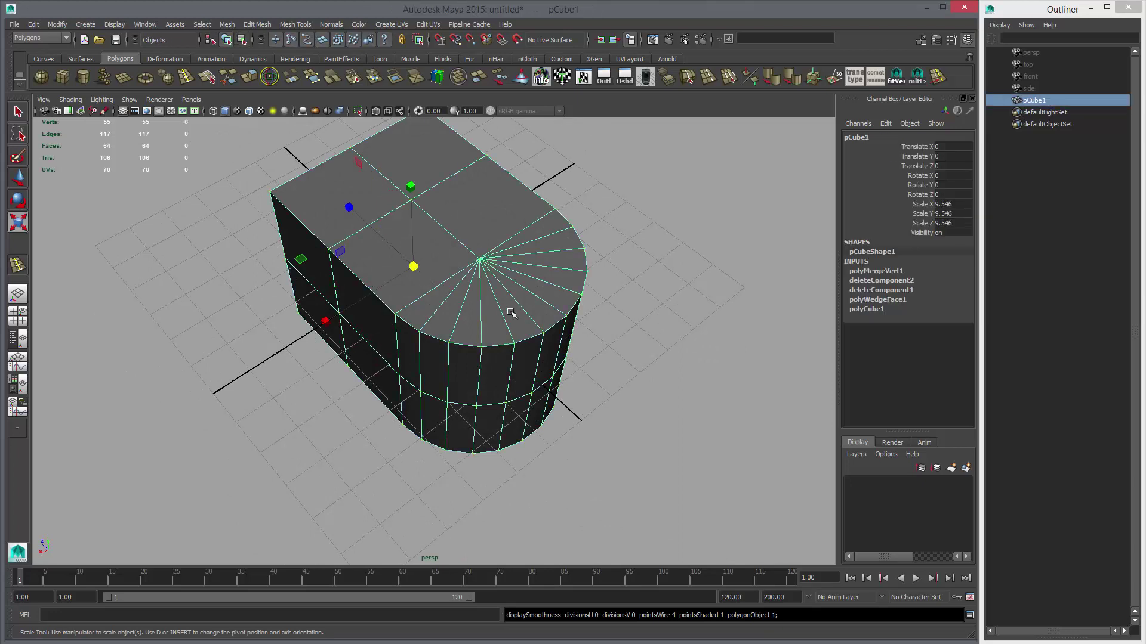
pyautogui.press('Delete')
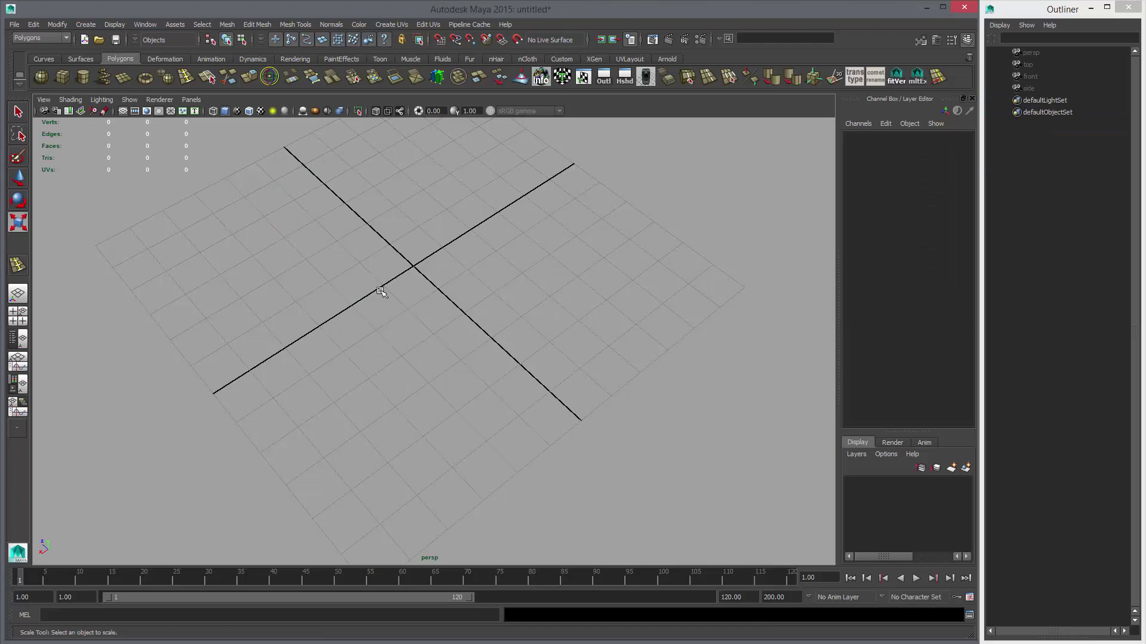
pyautogui.click(83, 78)
pyautogui.keyDown('alt'); pyautogui.moveTo(524, 294); pyautogui.dragTo(478, 251); pyautogui.keyUp('alt')
pyautogui.keyDown('alt'); pyautogui.moveTo(477, 251); pyautogui.dragTo(570, 412, button='right'); pyautogui.keyUp('alt')
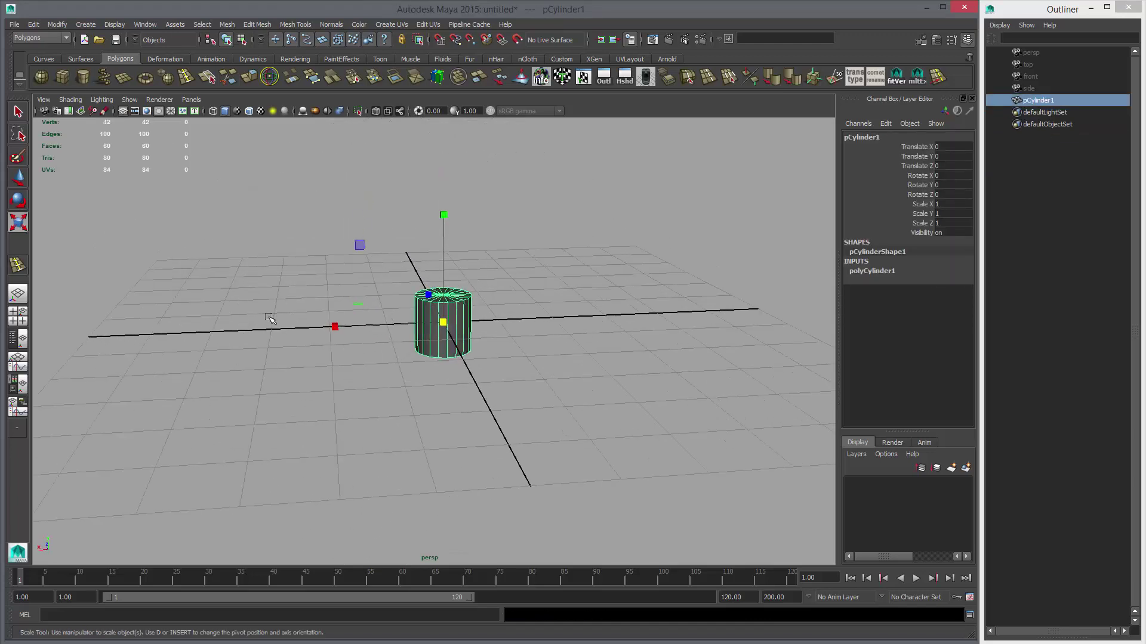
pyautogui.moveTo(272, 318); pyautogui.dragTo(500, 347, button='middle')
pyautogui.scroll(-5, 501, 349)
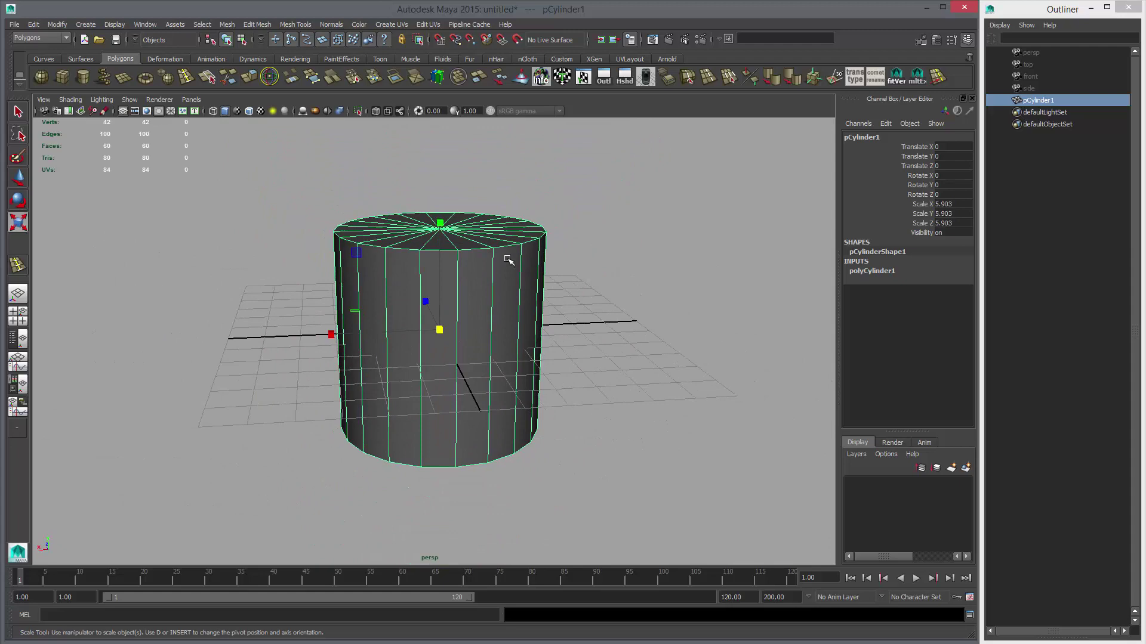
pyautogui.moveTo(507, 259)
pyautogui.mouseDown(button='right')
pyautogui.moveTo(473, 256)
pyautogui.moveTo(496, 256)
pyautogui.mouseUp(button='right')
pyautogui.moveTo(442, 222); pyautogui.dragTo(448, 321)
# Select the disc's top faces, extrude them up to a height of about 2.04, and scale them inward to form a sloped shoulder.
pyautogui.moveTo(473, 314); pyautogui.dragTo(477, 370, button='right')
pyautogui.keyDown('alt'); pyautogui.moveTo(476, 374); pyautogui.dragTo(488, 345); pyautogui.keyUp('alt')
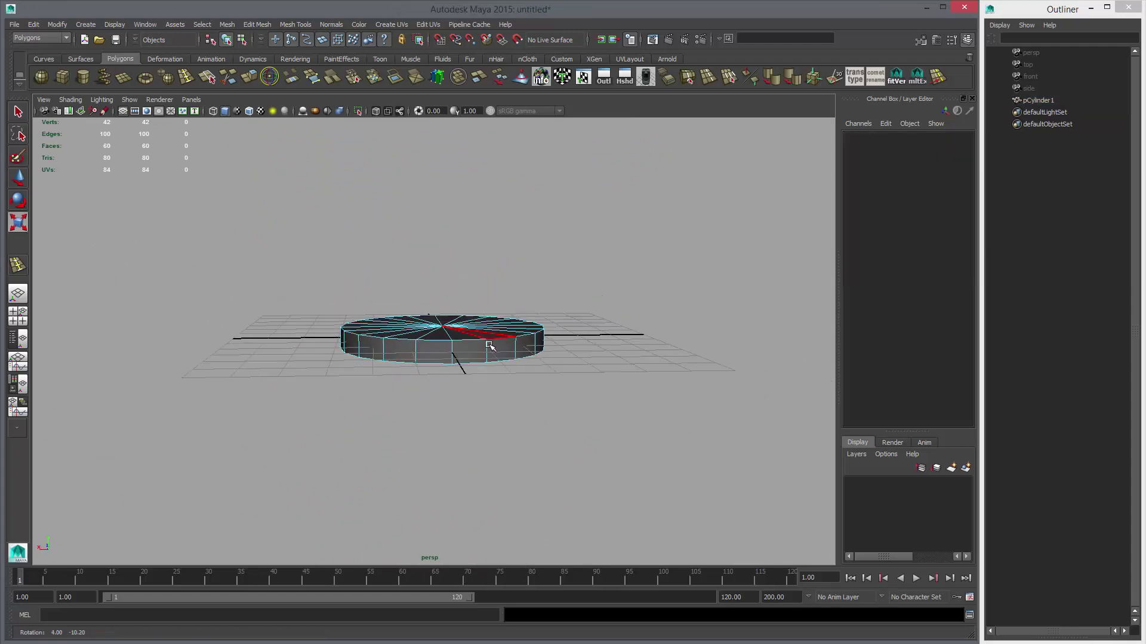
pyautogui.press('space')
pyautogui.press('space')
pyautogui.moveTo(659, 337); pyautogui.dragTo(744, 423)
pyautogui.keyDown('alt'); pyautogui.moveTo(547, 295); pyautogui.dragTo(529, 363, button='middle'); pyautogui.keyUp('alt')
pyautogui.click(248, 77)
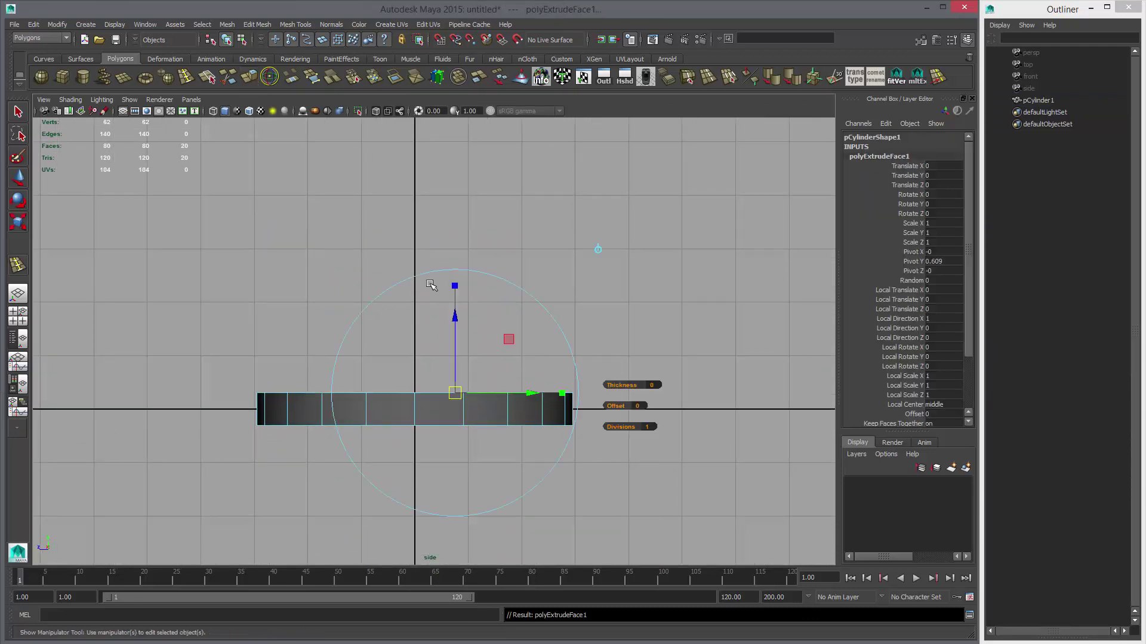
pyautogui.press('w')
pyautogui.moveTo(416, 289); pyautogui.dragTo(416, 249)
pyautogui.press('r')
pyautogui.moveTo(560, 274); pyautogui.dragTo(468, 266, button='middle')
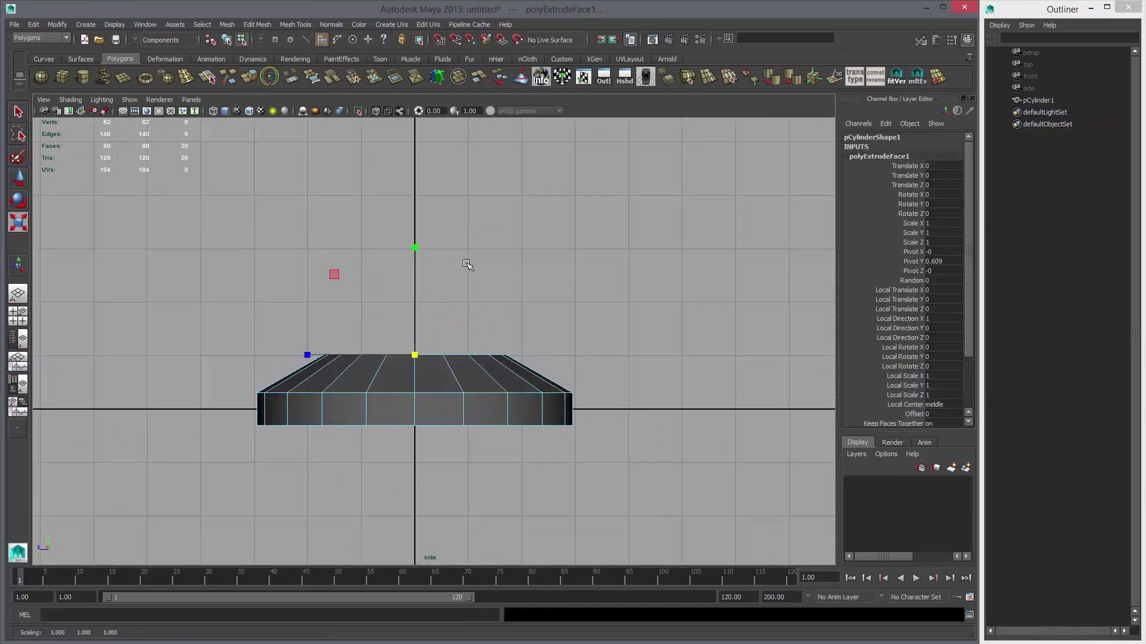
# Extrude the top faces again to a height of about 2.6 and scale them outward into a short flare.
pyautogui.hotkey('ctrl', 'e')
pyautogui.press('w')
pyautogui.moveTo(412, 240); pyautogui.dragTo(413, 227)
pyautogui.press('r')
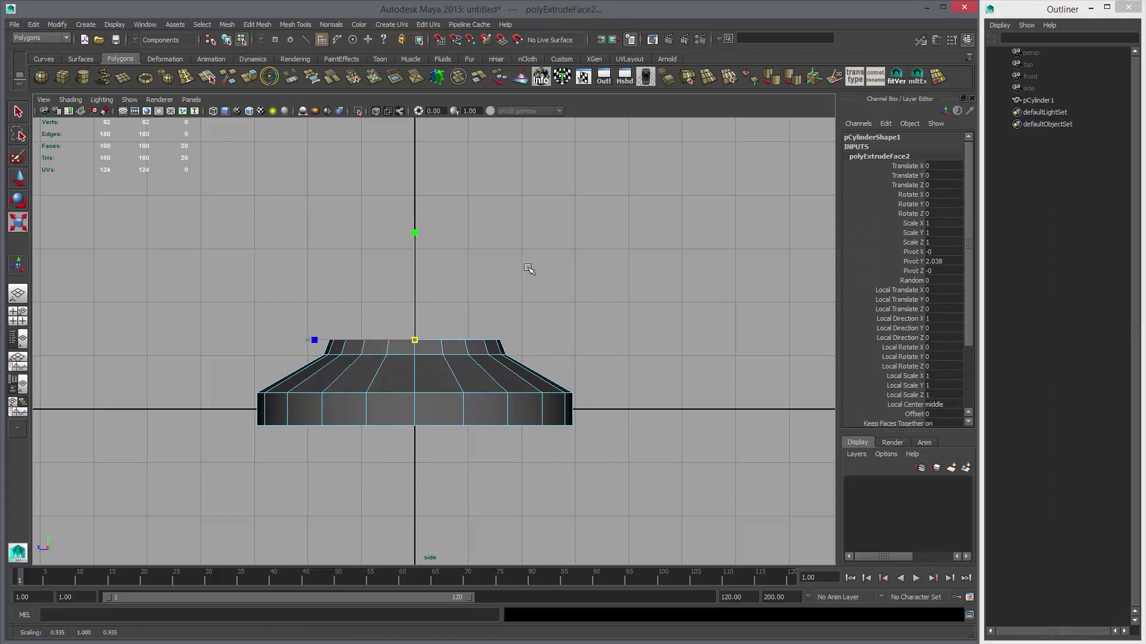
pyautogui.moveTo(527, 268); pyautogui.dragTo(555, 273, button='middle')
# Extrude the flared top faces straight up to a height of about 3.87 to form a vertical band.
pyautogui.hotkey('ctrl', 'e')
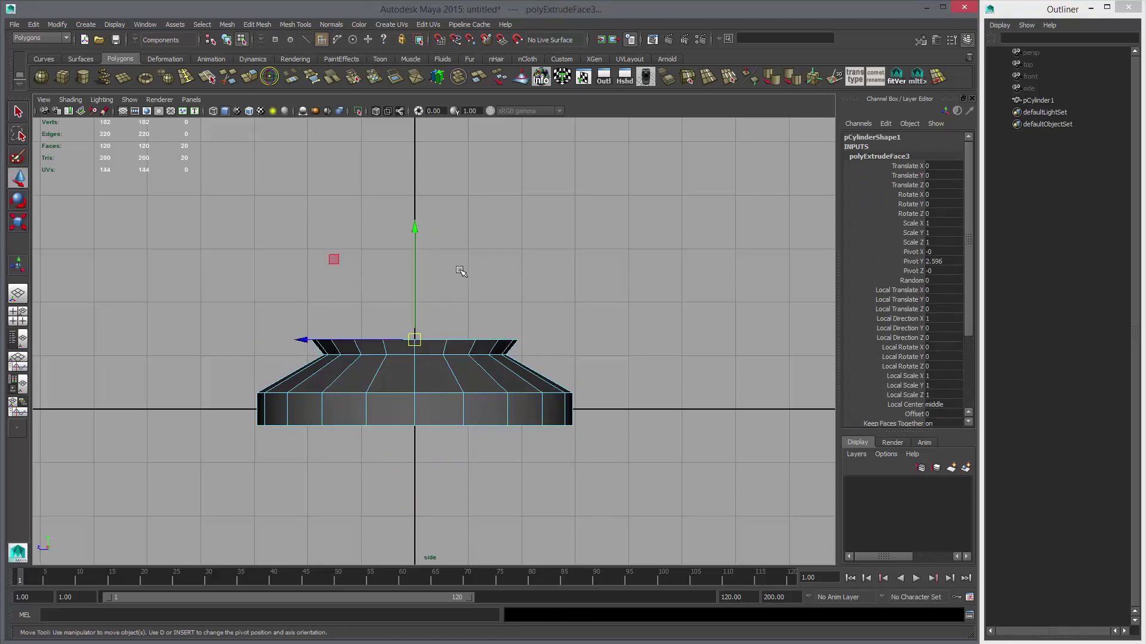
pyautogui.moveTo(413, 231); pyautogui.dragTo(414, 193)
pyautogui.press('t')
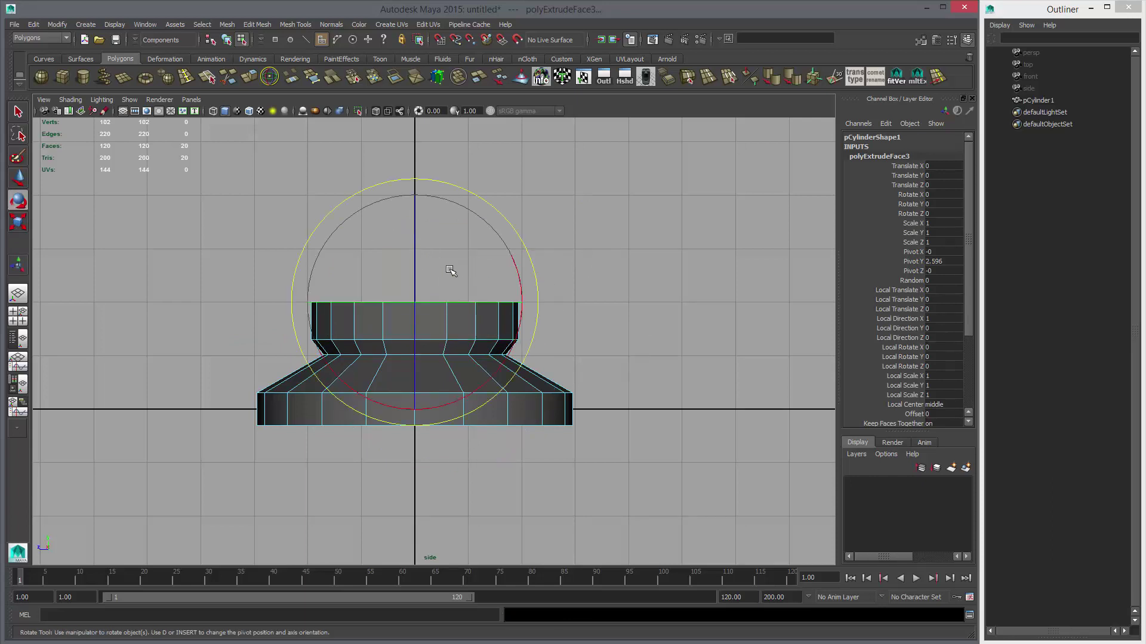
pyautogui.press('w')
pyautogui.moveTo(414, 195)
pyautogui.mouseDown()
pyautogui.moveTo(414, 171)
pyautogui.moveTo(414, 194)
pyautogui.mouseUp()
# Inset the band's top faces with an extrusion and extrude the inner faces up to about 6.55 as a narrow neck.
pyautogui.hotkey('ctrl', 'e')
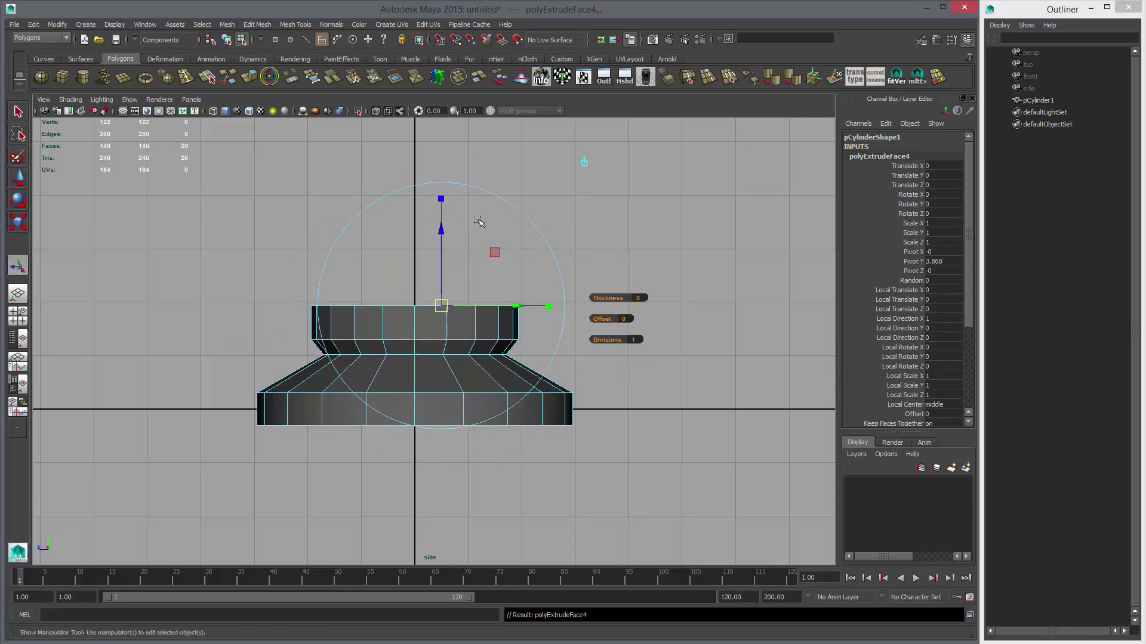
pyautogui.press('r')
pyautogui.press('w')
pyautogui.click(415, 199)
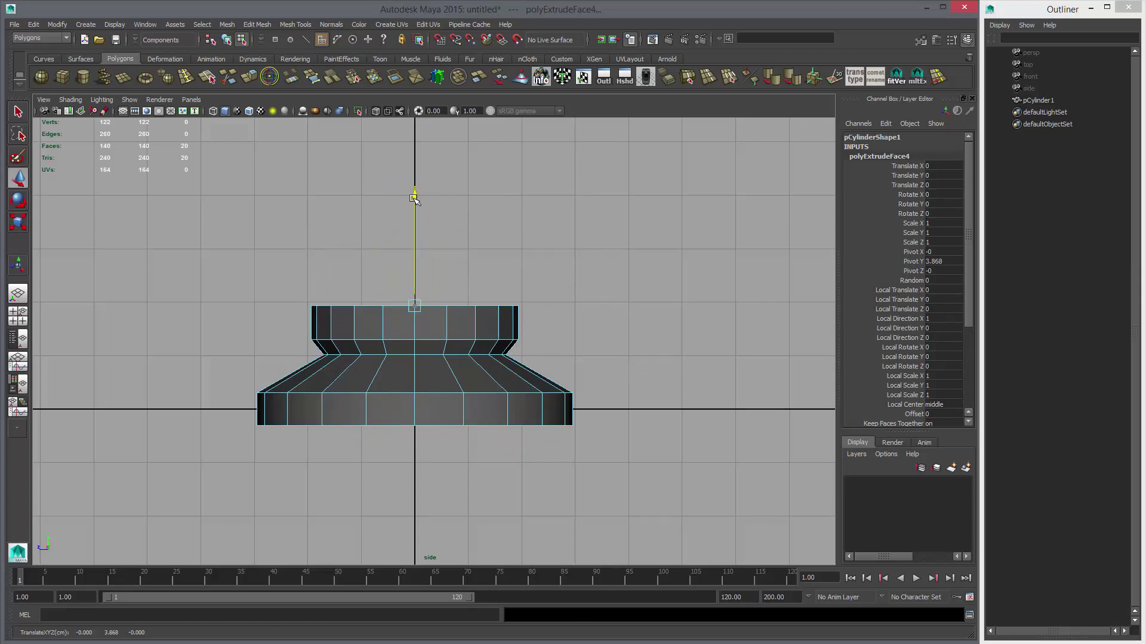
pyautogui.hotkey('ctrl', 'e')
pyautogui.press('w')
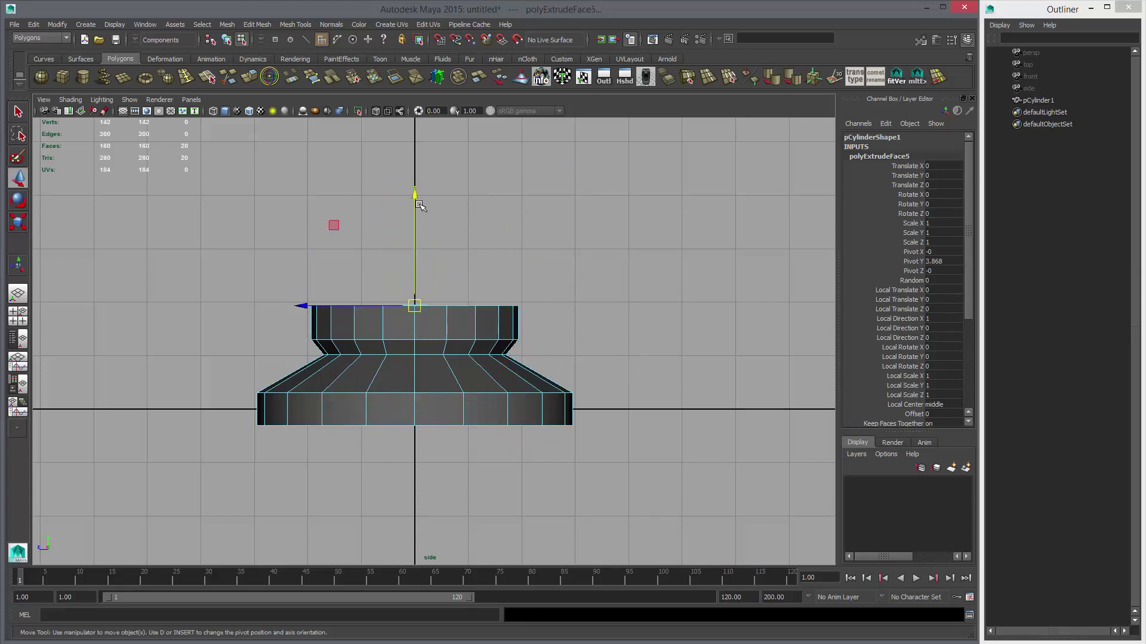
pyautogui.moveTo(420, 199); pyautogui.dragTo(419, 127)
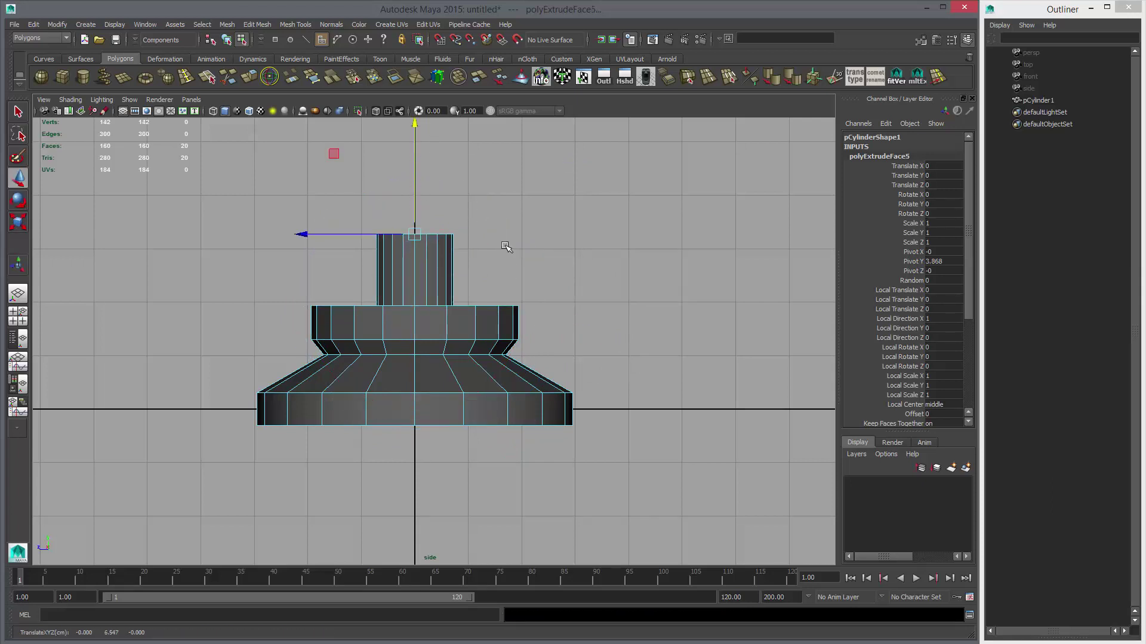
# Extrude the neck's top faces outward to a height of about 7.5 and extrude again to about 8.71 for a vertical rim.
pyautogui.hotkey('ctrl', 'e')
pyautogui.press('w')
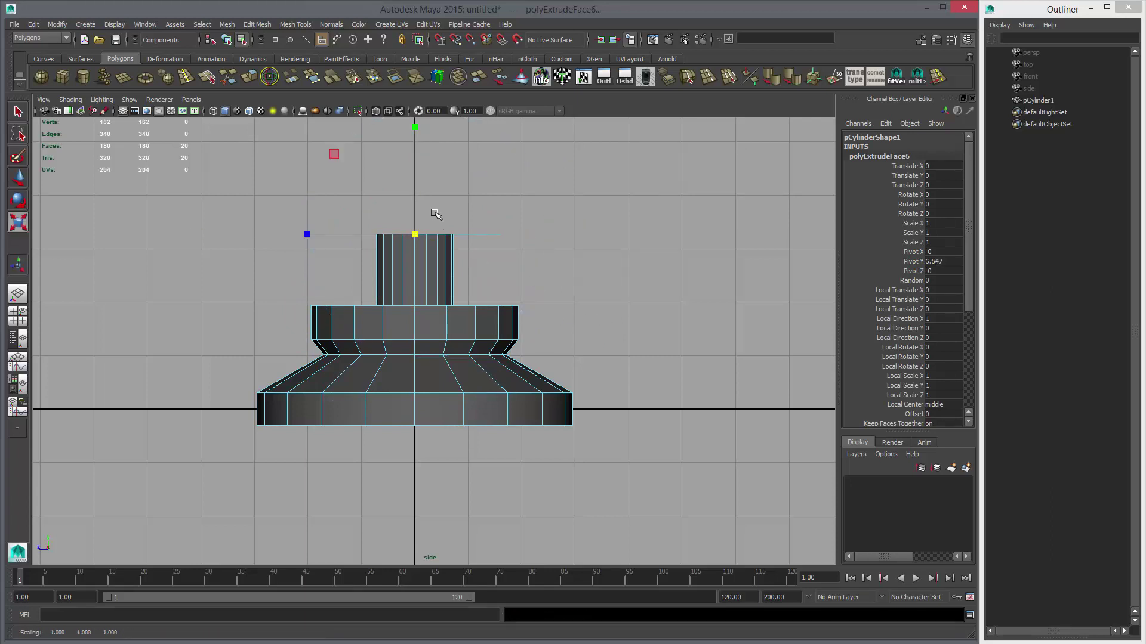
pyautogui.moveTo(416, 191); pyautogui.dragTo(419, 140)
pyautogui.hotkey('ctrl', 'e')
pyautogui.press('w')
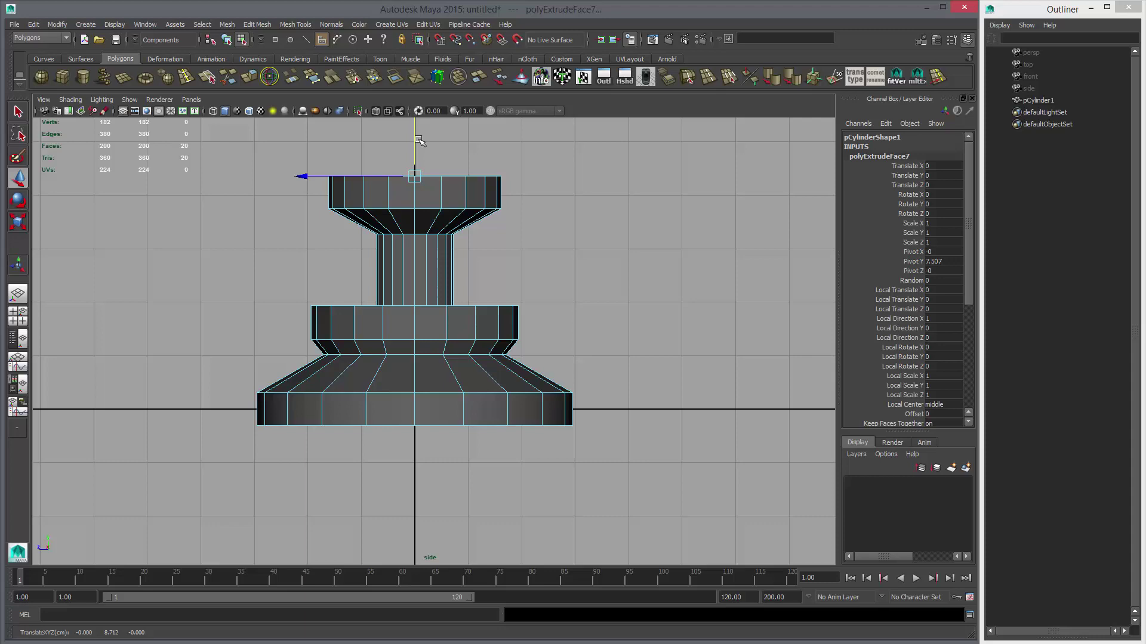
# Extrude the rim's top faces inward and raise the smaller inner circle slightly to form a shallow cap.
pyautogui.hotkey('ctrl', 'e')
pyautogui.press('space')
pyautogui.press('space')
pyautogui.keyDown('alt'); pyautogui.moveTo(567, 253); pyautogui.dragTo(498, 224); pyautogui.keyUp('alt')
pyautogui.press('w')
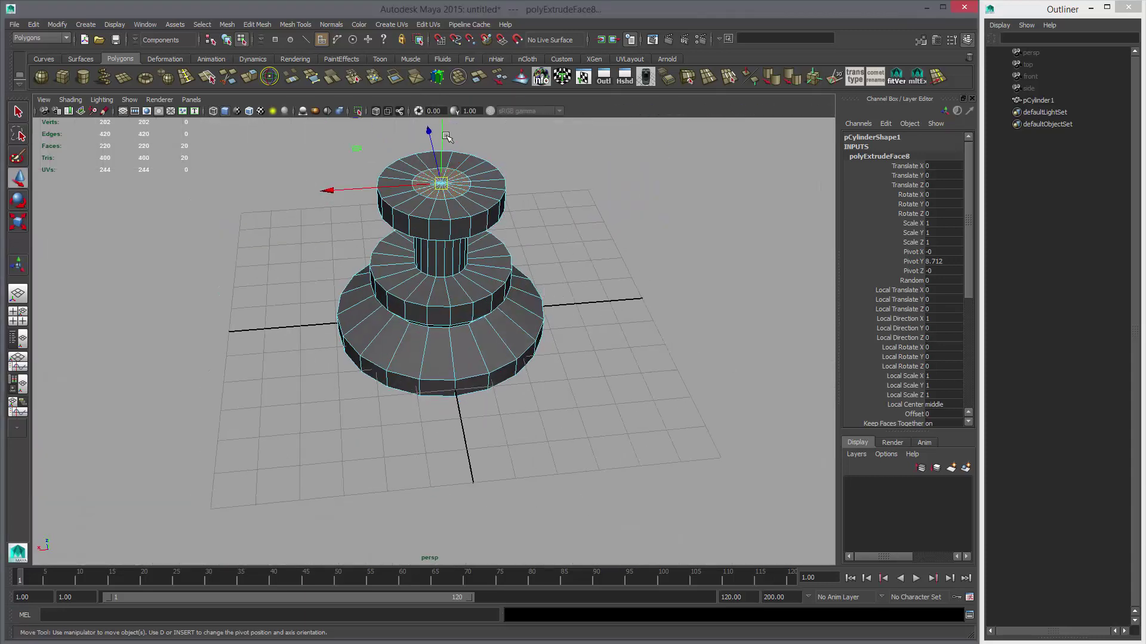
pyautogui.moveTo(445, 136); pyautogui.dragTo(445, 123)
# Return to object selection and delete the construction history of the whole turned model.
pyautogui.press('F8')
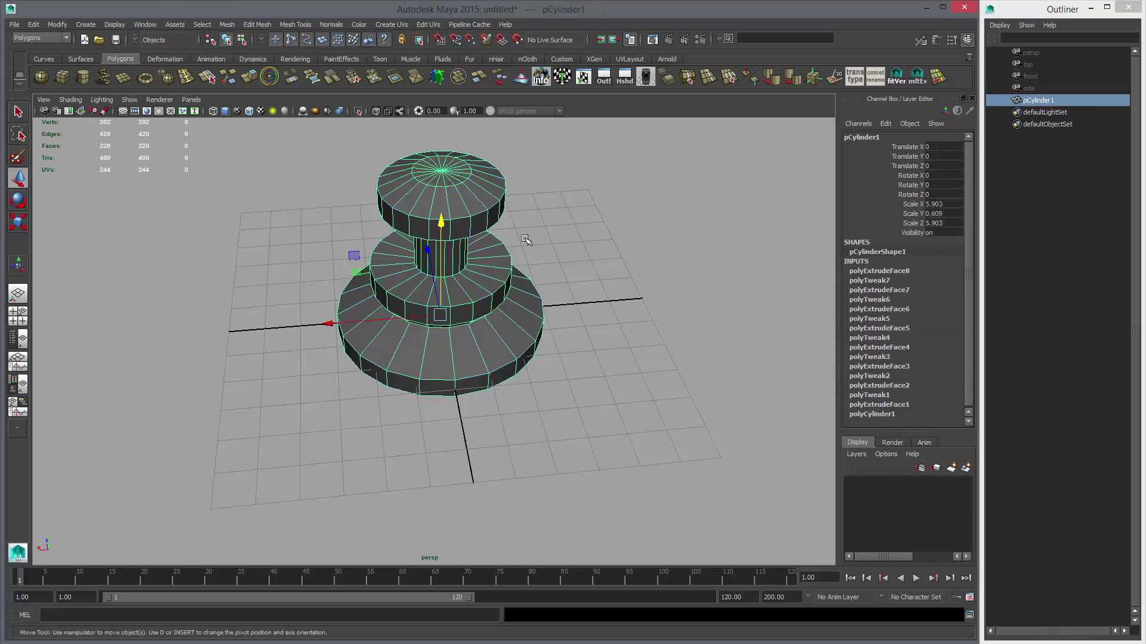
pyautogui.click(574, 245)
pyautogui.keyDown('alt'); pyautogui.moveTo(552, 335); pyautogui.dragTo(545, 386); pyautogui.keyUp('alt')
pyautogui.click(510, 380)
pyautogui.keyDown('alt'); pyautogui.moveTo(519, 334); pyautogui.dragTo(507, 357); pyautogui.keyUp('alt')
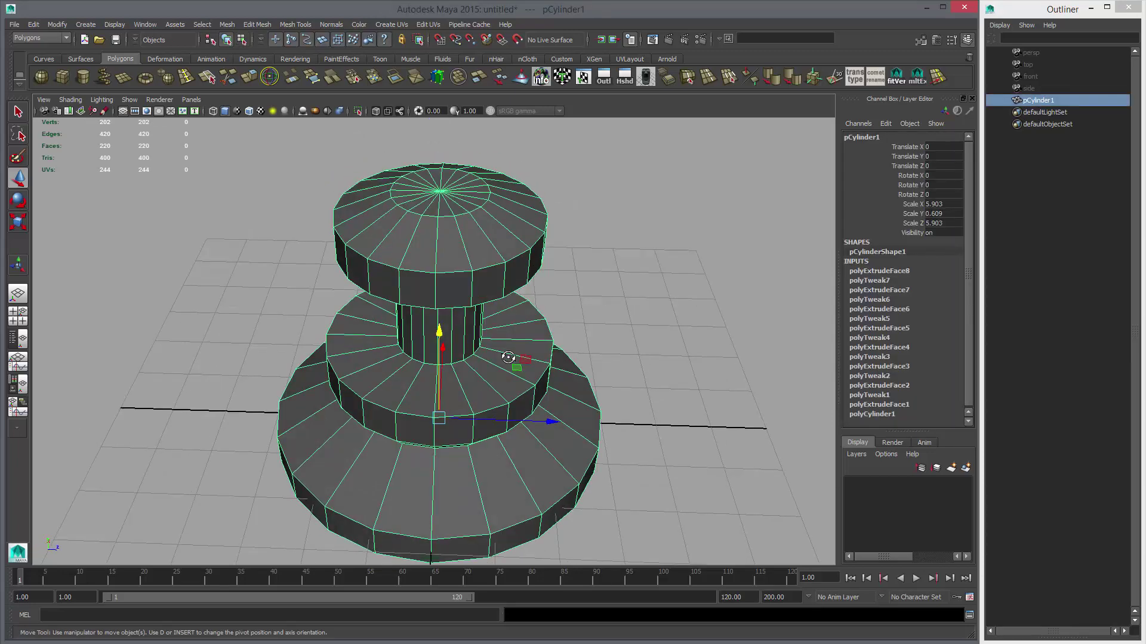
pyautogui.hotkey('alt', 'shift', 'd')
pyautogui.press('space')
pyautogui.moveTo(449, 264); pyautogui.dragTo(453, 244)
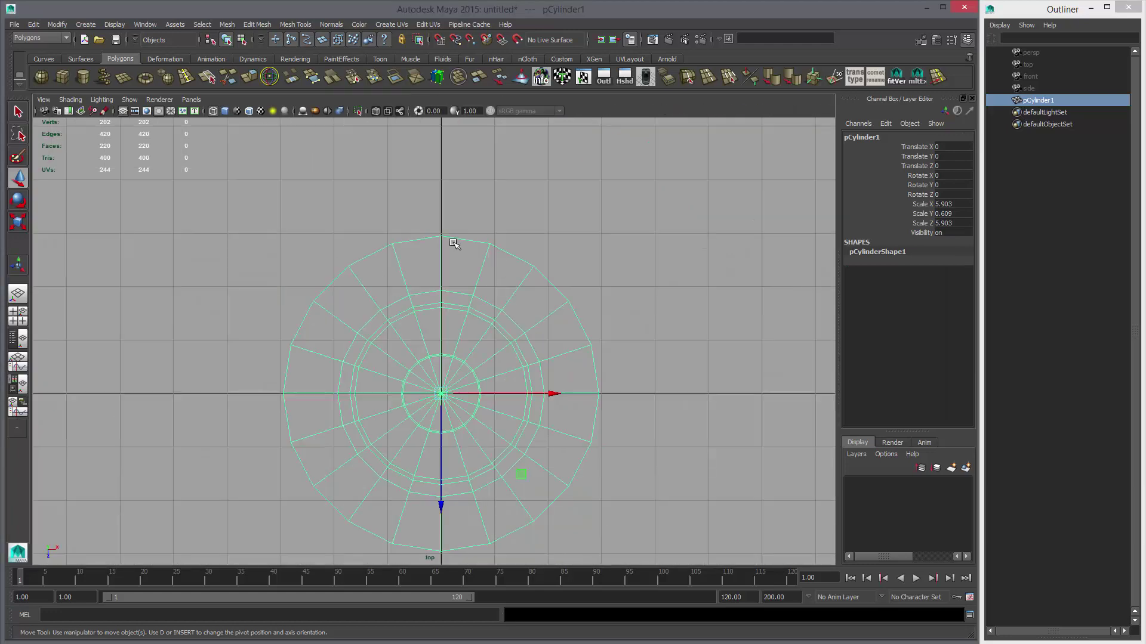
pyautogui.press('space')
pyautogui.moveTo(655, 230); pyautogui.dragTo(615, 208)
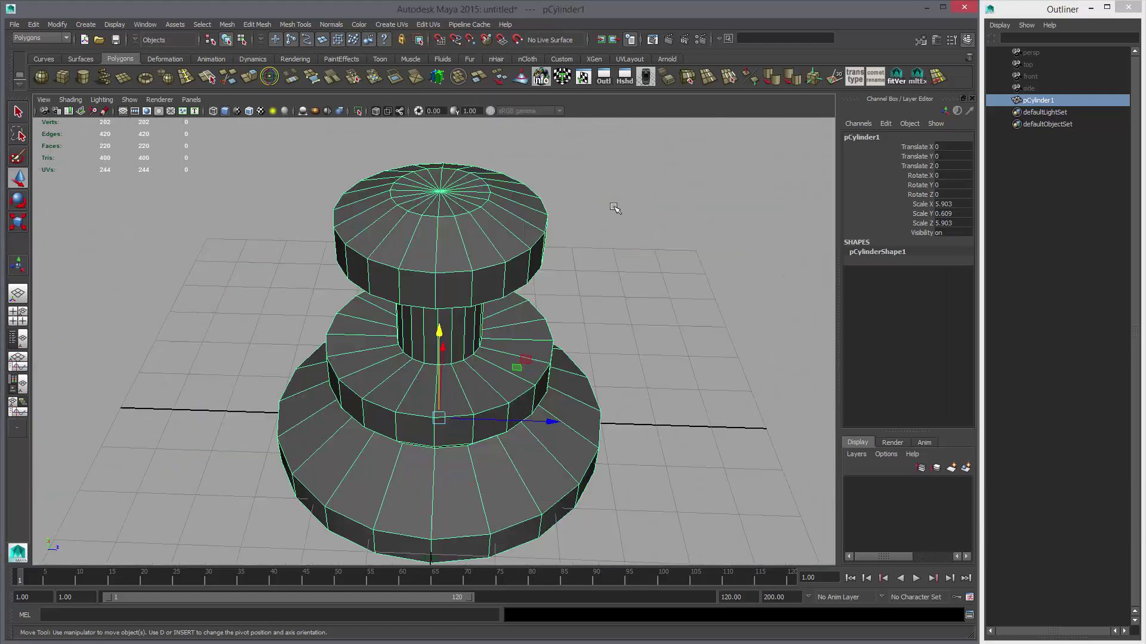
pyautogui.keyDown('alt'); pyautogui.moveTo(510, 337); pyautogui.dragTo(384, 333); pyautogui.keyUp('alt')
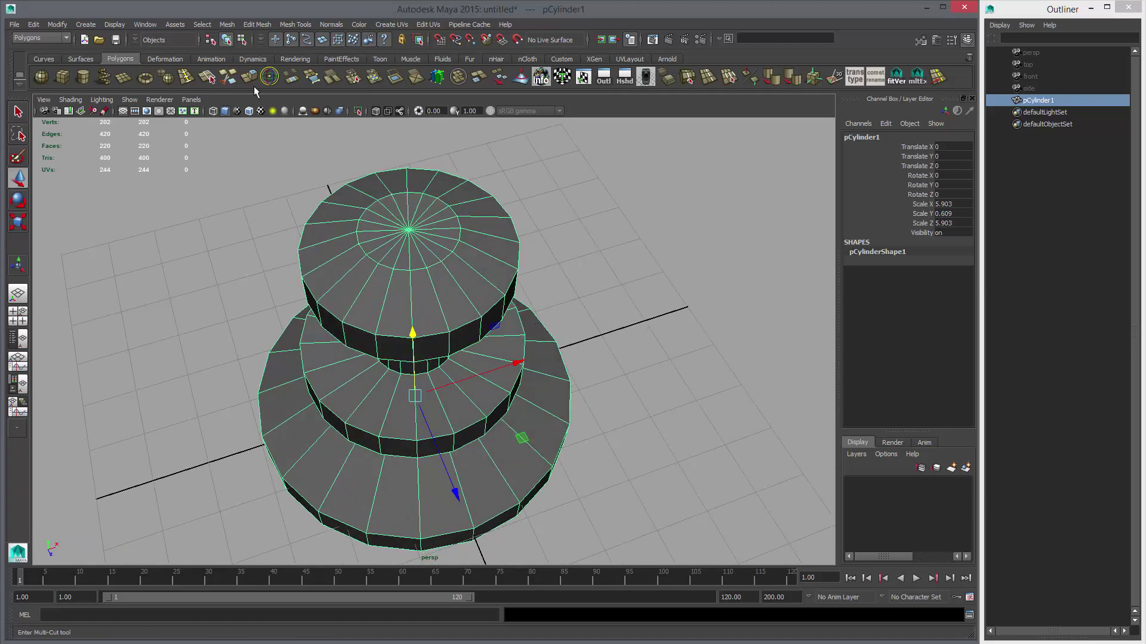
# Try inserting two evenly spaced edge loops down the model with the Insert Edge Loop tool's Multiple edge loops option, and undo them.
pyautogui.doubleClick(187, 74)
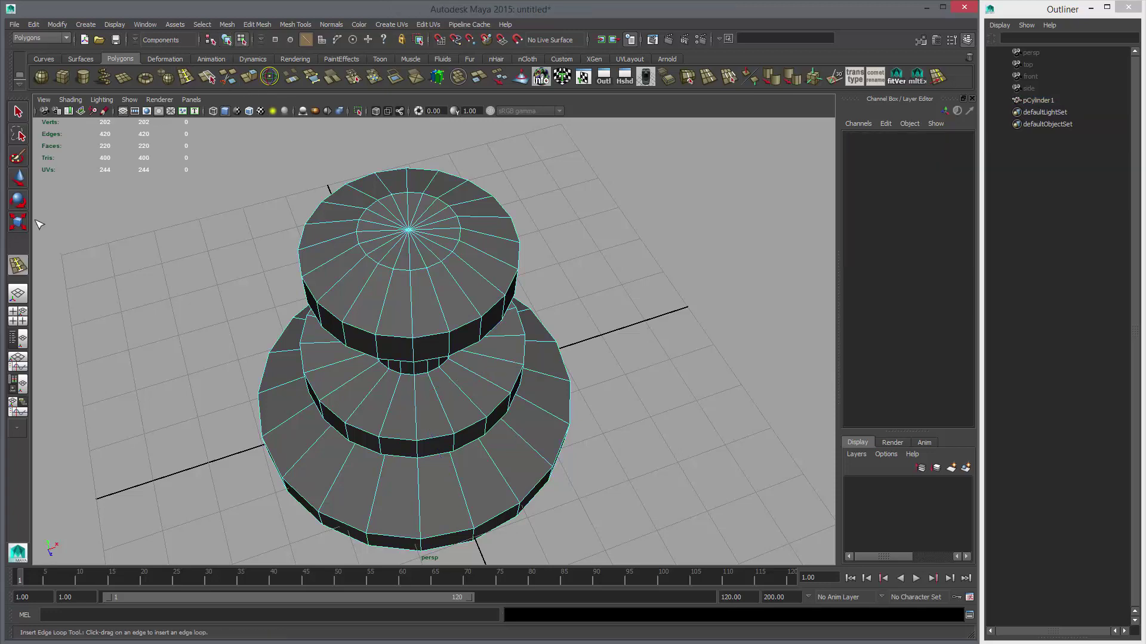
pyautogui.click(833, 157)
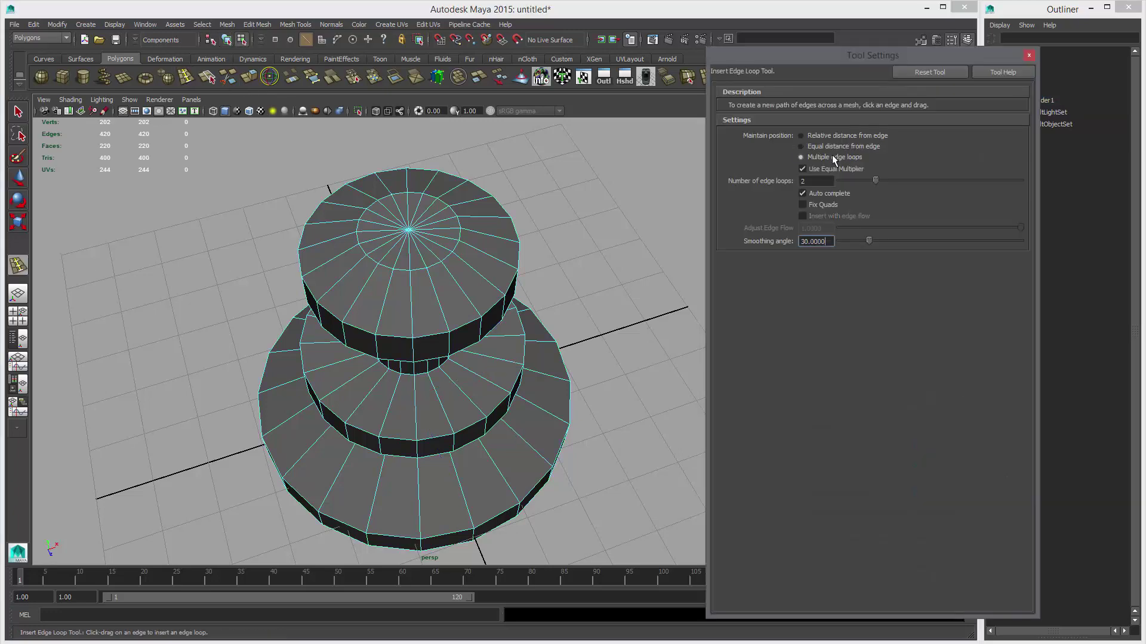
pyautogui.click(434, 340)
pyautogui.moveTo(517, 412)
pyautogui.keyDown('alt'); pyautogui.mouseDown()
pyautogui.moveTo(524, 374)
pyautogui.moveTo(514, 401)
pyautogui.mouseUp(); pyautogui.keyUp('alt')
pyautogui.press('space')
pyautogui.press('space')
pyautogui.keyDown('alt'); pyautogui.moveTo(413, 332); pyautogui.dragTo(370, 149, button='middle'); pyautogui.keyUp('alt')
pyautogui.scroll(4, 295, 326)
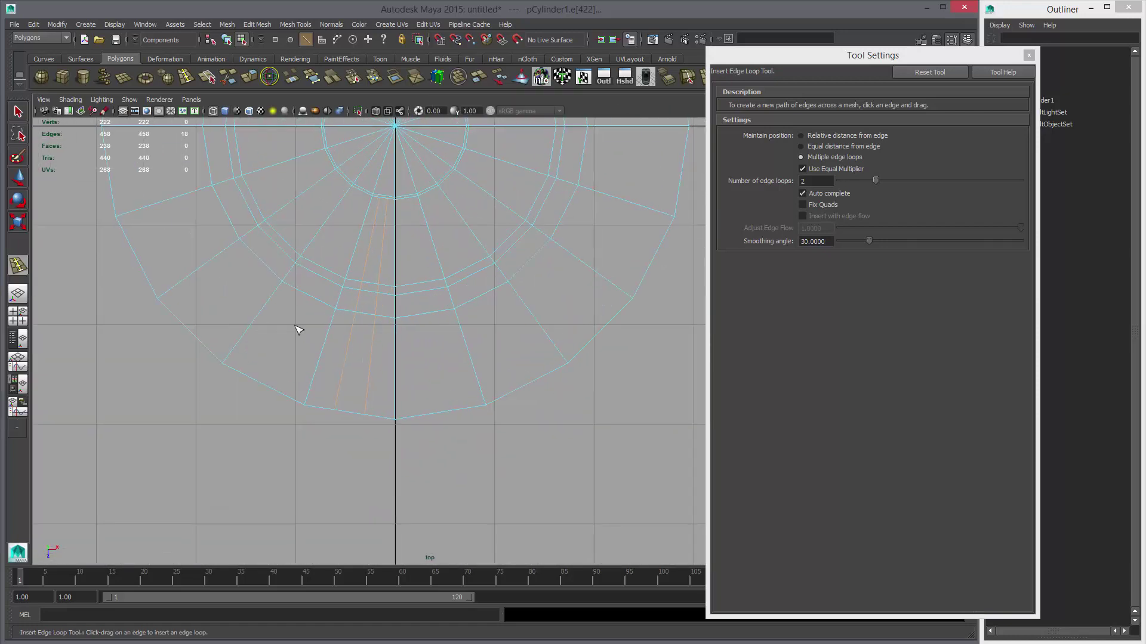
pyautogui.press('space')
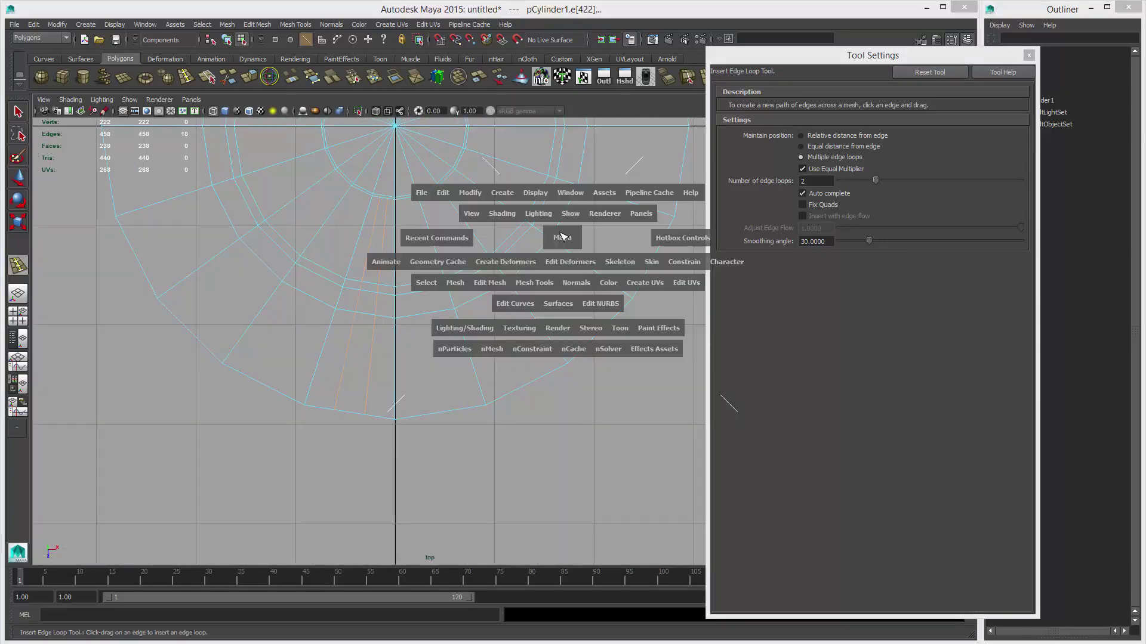
pyautogui.hotkey('ctrl', 'z')
pyautogui.press('w')
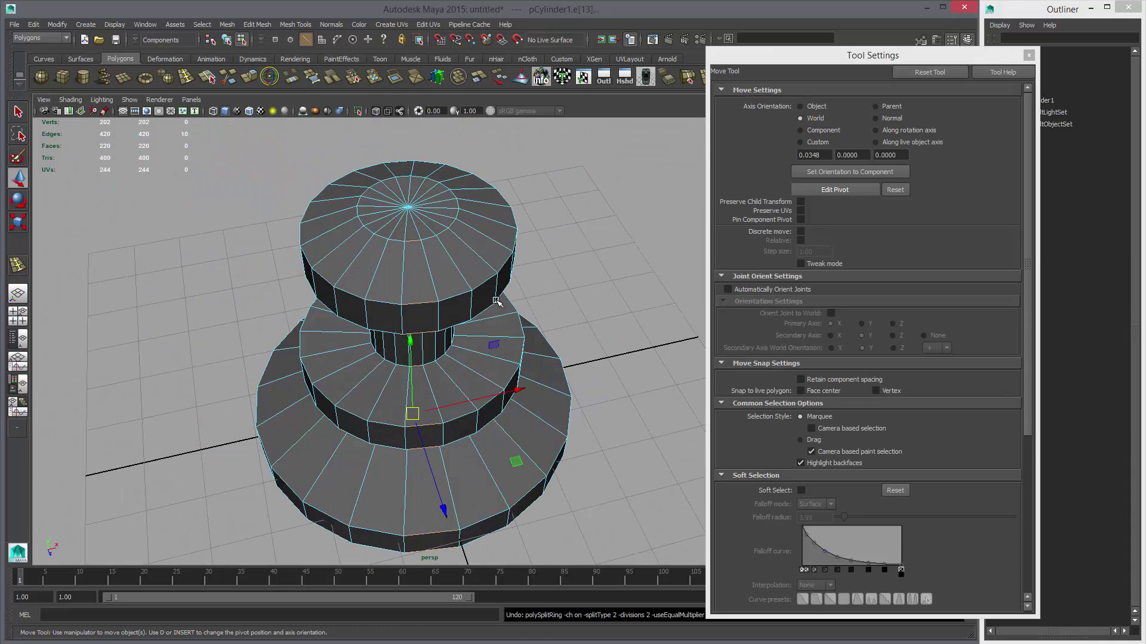
pyautogui.hotkey('ctrl', 'z')
# Close the tool settings, check the model's smoothed preview, and return to the unsmoothed display in object selection.
pyautogui.press('3')
pyautogui.keyDown('alt'); pyautogui.moveTo(554, 308); pyautogui.dragTo(514, 227); pyautogui.keyUp('alt')
pyautogui.click(1029, 56)
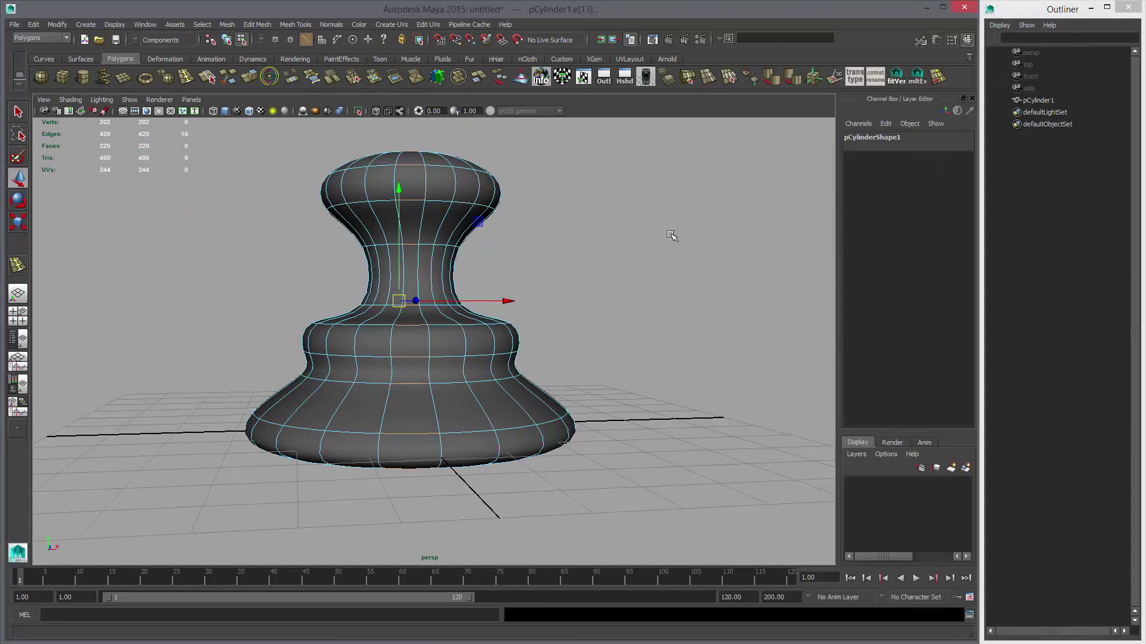
pyautogui.keyDown('alt'); pyautogui.moveTo(670, 235); pyautogui.dragTo(617, 243); pyautogui.keyUp('alt')
pyautogui.press('1')
pyautogui.press('F8')
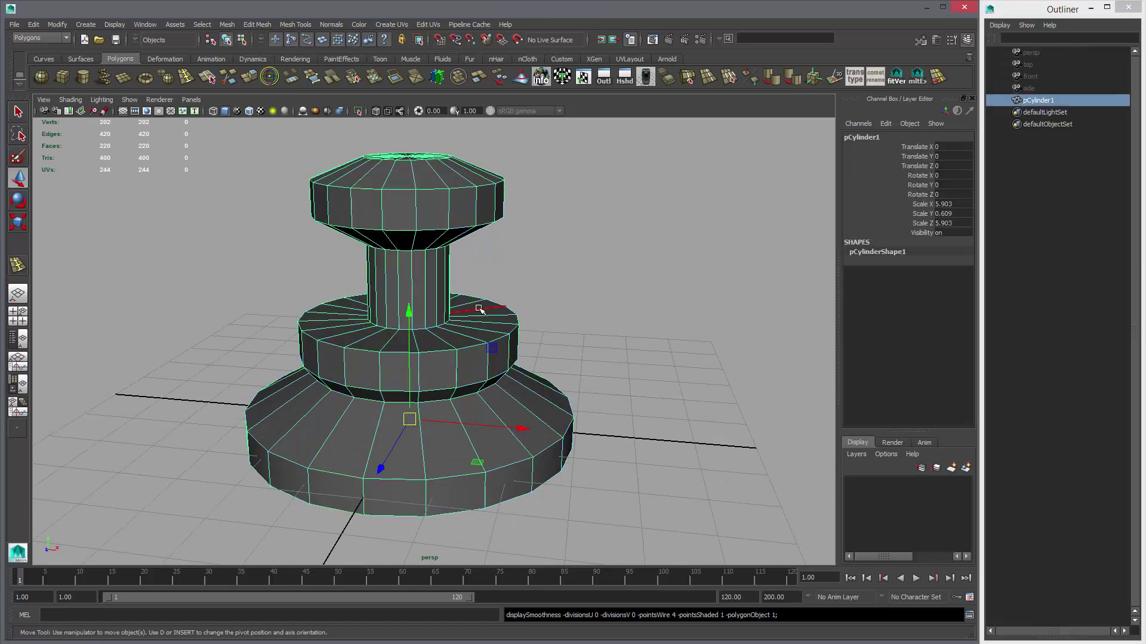
# In the top view, select all faces on the half of the model below the X axis and delete them.
pyautogui.press('F8')
pyautogui.press('F8')
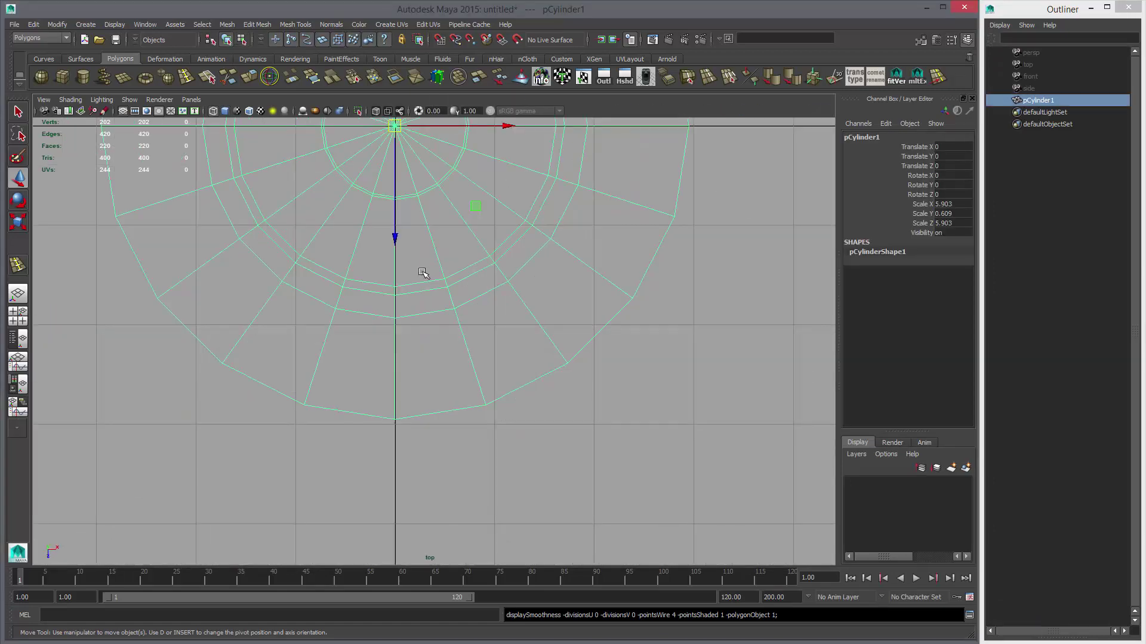
pyautogui.keyDown('alt'); pyautogui.moveTo(584, 274); pyautogui.dragTo(448, 192, button='right'); pyautogui.keyUp('alt')
pyautogui.keyDown('alt'); pyautogui.moveTo(448, 192); pyautogui.dragTo(453, 260, button='middle'); pyautogui.keyUp('alt')
pyautogui.moveTo(451, 240); pyautogui.dragTo(451, 272, button='right')
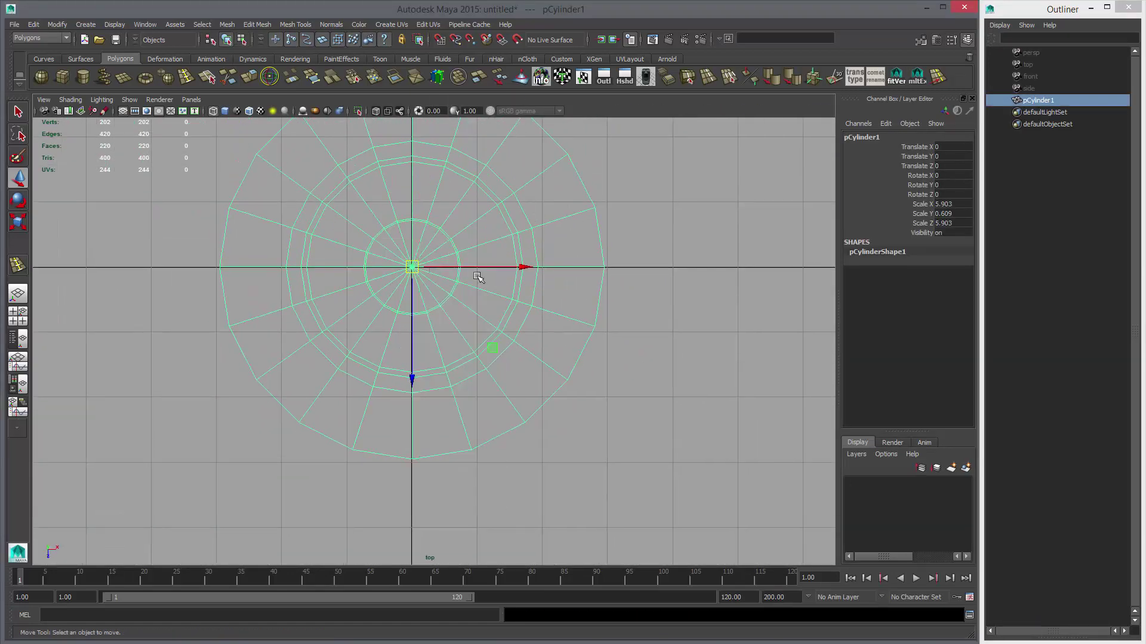
pyautogui.press('q')
pyautogui.moveTo(737, 490); pyautogui.dragTo(194, 270)
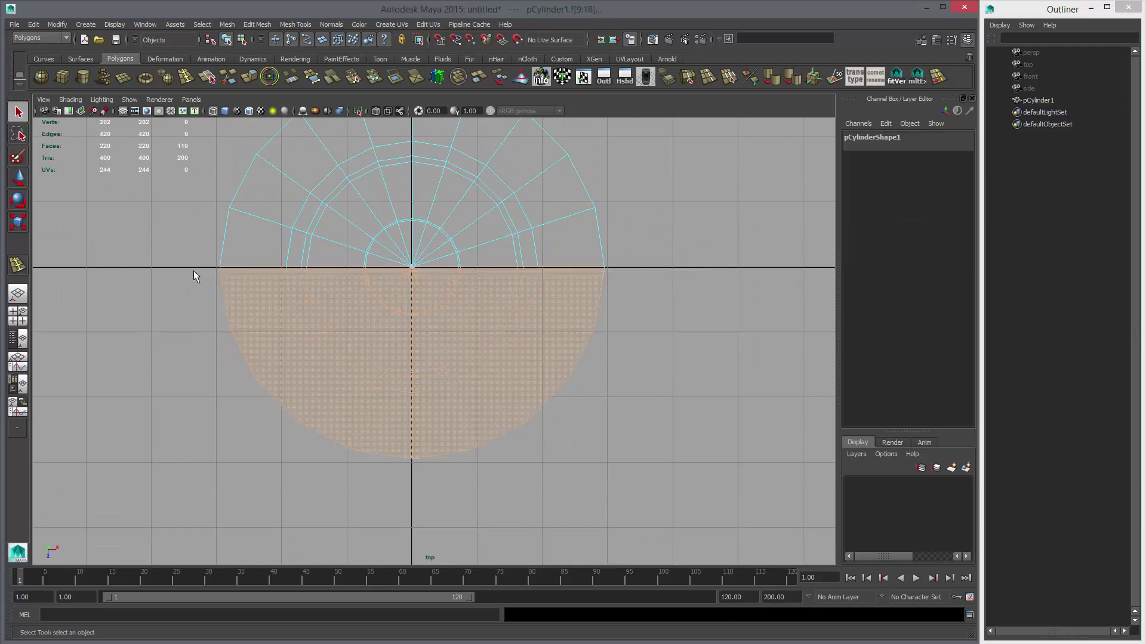
pyautogui.press('Delete')
# Select the edges on one side of the halved model and deselect the rest, keeping only that side's open-border profile, and inspect it in perspective.
pyautogui.rightClick(517, 243)
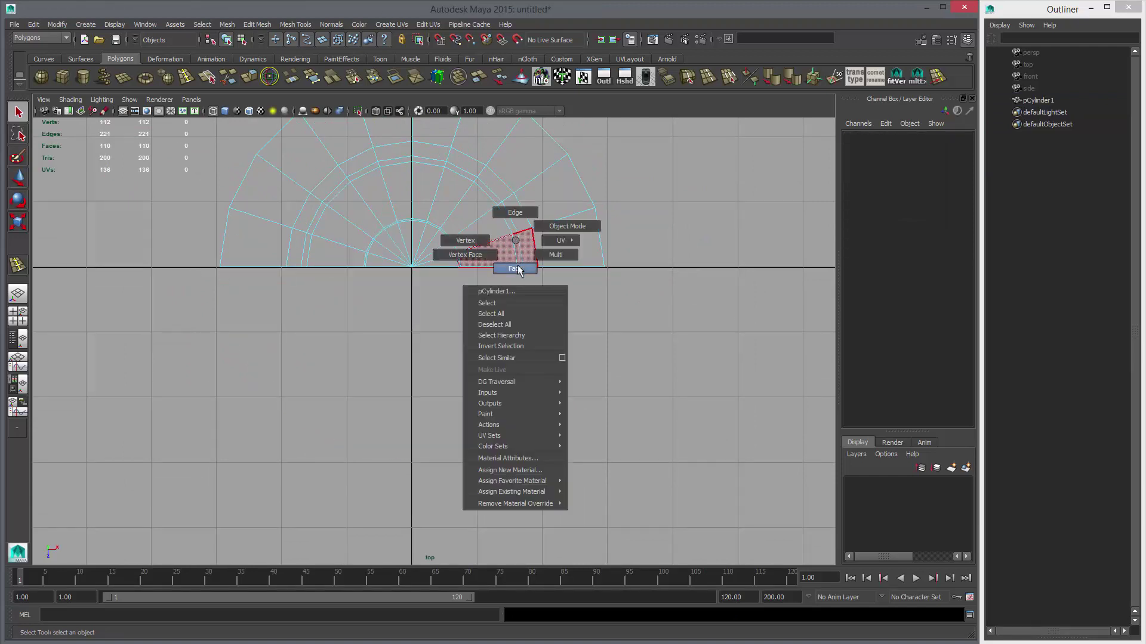
pyautogui.click(514, 213)
pyautogui.moveTo(422, 166); pyautogui.dragTo(654, 366)
pyautogui.keyDown('alt'); pyautogui.moveTo(516, 254); pyautogui.dragTo(512, 361, button='middle'); pyautogui.keyUp('alt')
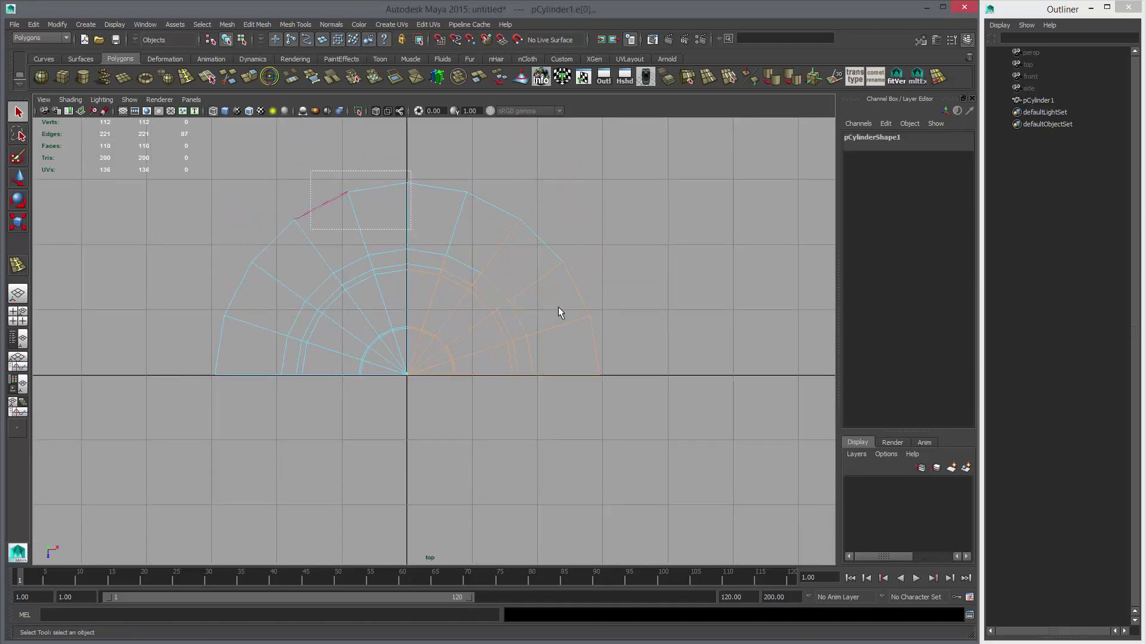
pyautogui.keyDown('ctrl'); pyautogui.moveTo(558, 307); pyautogui.dragTo(656, 366); pyautogui.keyUp('ctrl')
pyautogui.press('space')
pyautogui.press('space')
pyautogui.keyDown('alt'); pyautogui.moveTo(521, 296); pyautogui.dragTo(426, 186); pyautogui.keyUp('alt')
pyautogui.keyDown('alt'); pyautogui.moveTo(486, 448); pyautogui.dragTo(507, 477); pyautogui.keyUp('alt')
pyautogui.keyDown('alt'); pyautogui.moveTo(537, 335); pyautogui.dragTo(514, 335); pyautogui.keyUp('alt')
pyautogui.keyDown('alt'); pyautogui.moveTo(514, 335); pyautogui.dragTo(499, 380, button='middle'); pyautogui.keyUp('alt')
pyautogui.keyDown('alt'); pyautogui.moveTo(520, 388); pyautogui.dragTo(610, 404, button='right'); pyautogui.keyUp('alt')
pyautogui.keyDown('alt'); pyautogui.moveTo(610, 405); pyautogui.dragTo(606, 265); pyautogui.keyUp('alt')
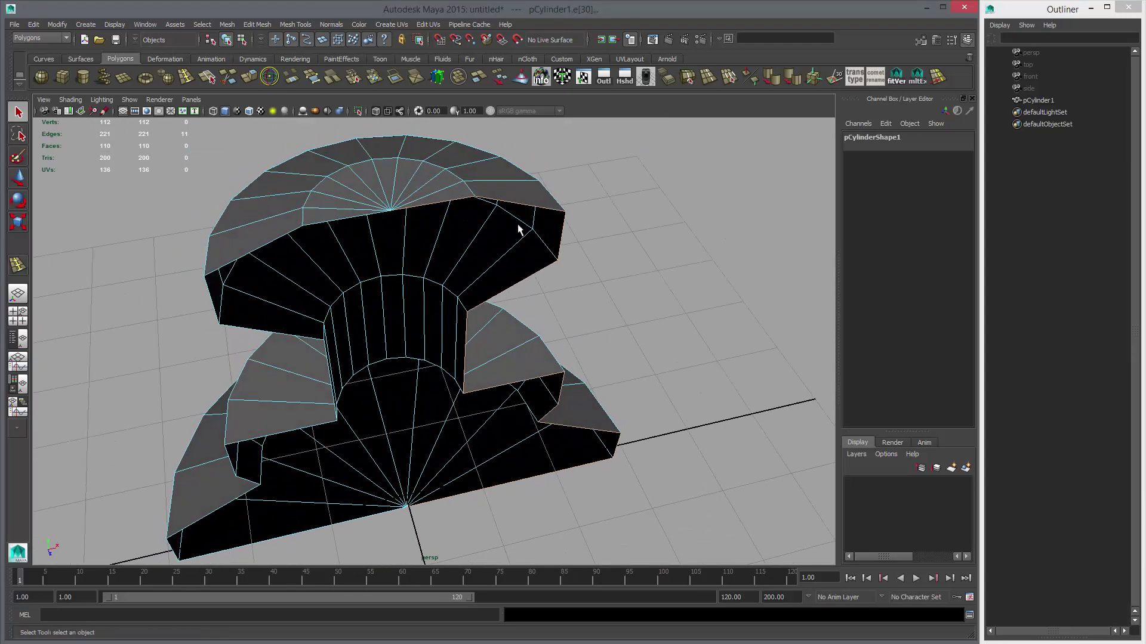
# Extrude the selected open-border profile edges and switch to the Move tool.
pyautogui.keyDown('alt'); pyautogui.moveTo(658, 345); pyautogui.dragTo(374, 262, button='right'); pyautogui.keyUp('alt')
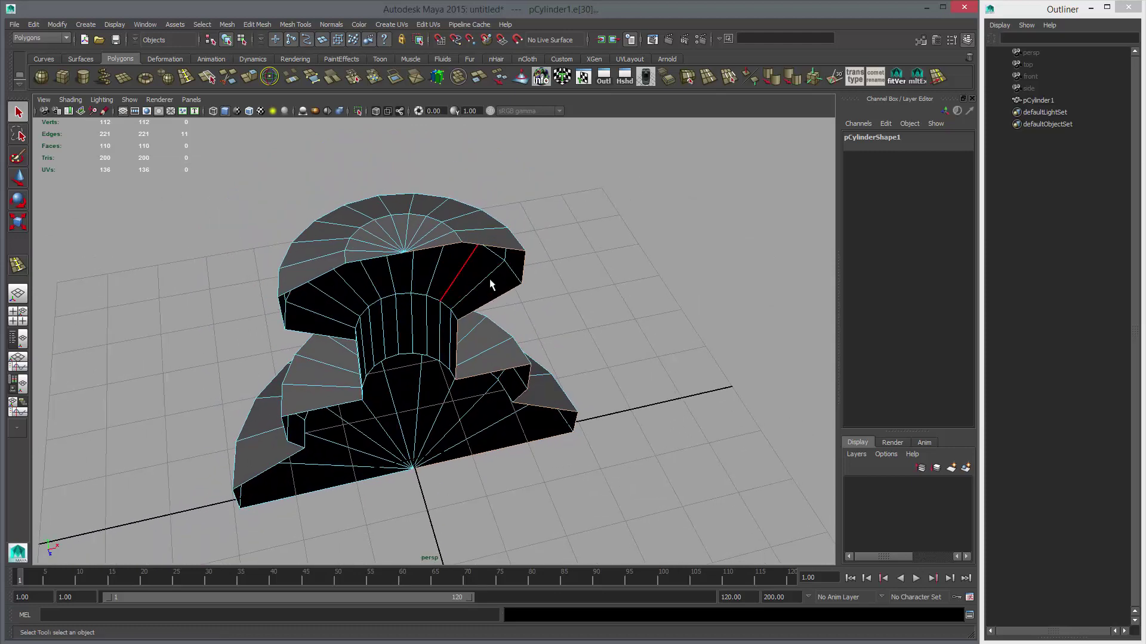
pyautogui.keyDown('alt'); pyautogui.moveTo(490, 284); pyautogui.dragTo(521, 223, button='right'); pyautogui.keyUp('alt')
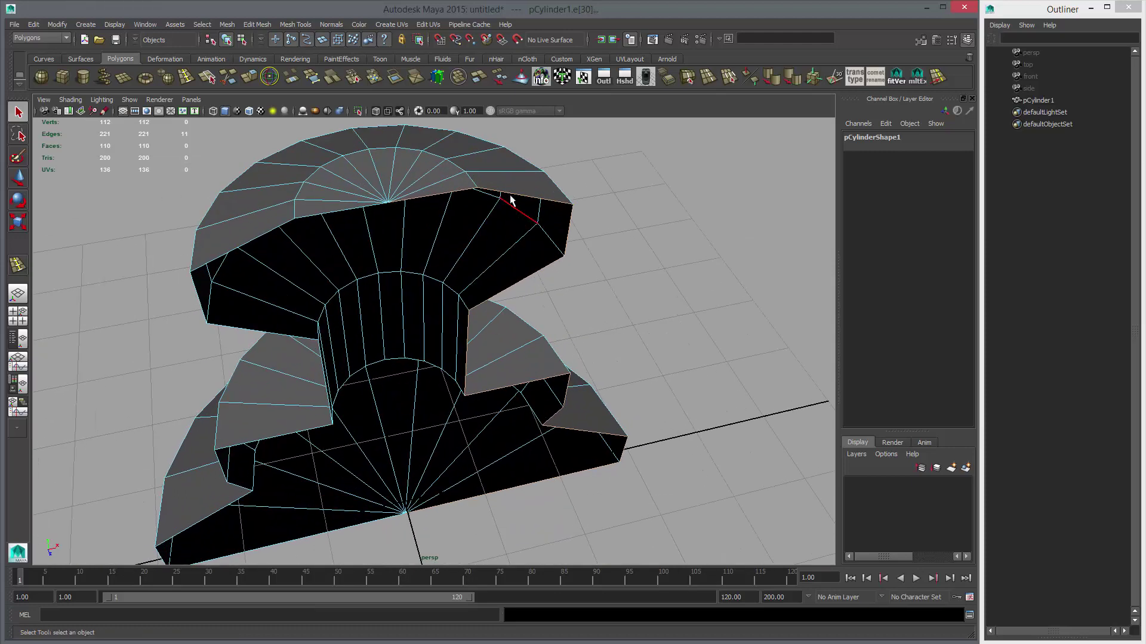
pyautogui.keyDown('alt'); pyautogui.moveTo(511, 200); pyautogui.dragTo(505, 204); pyautogui.keyUp('alt')
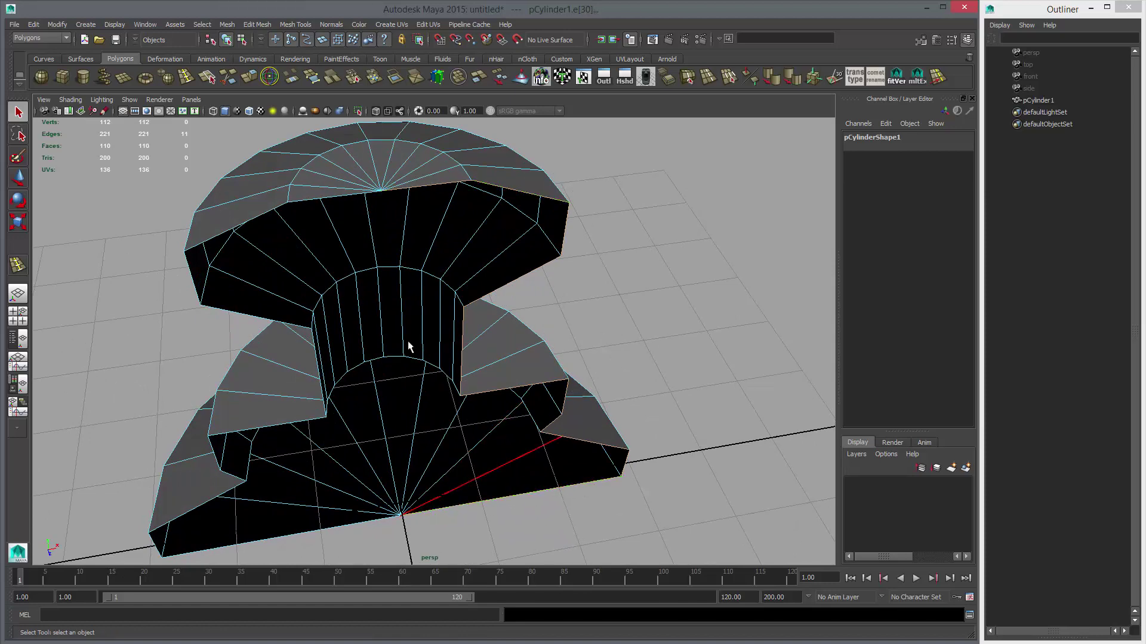
pyautogui.click(252, 77)
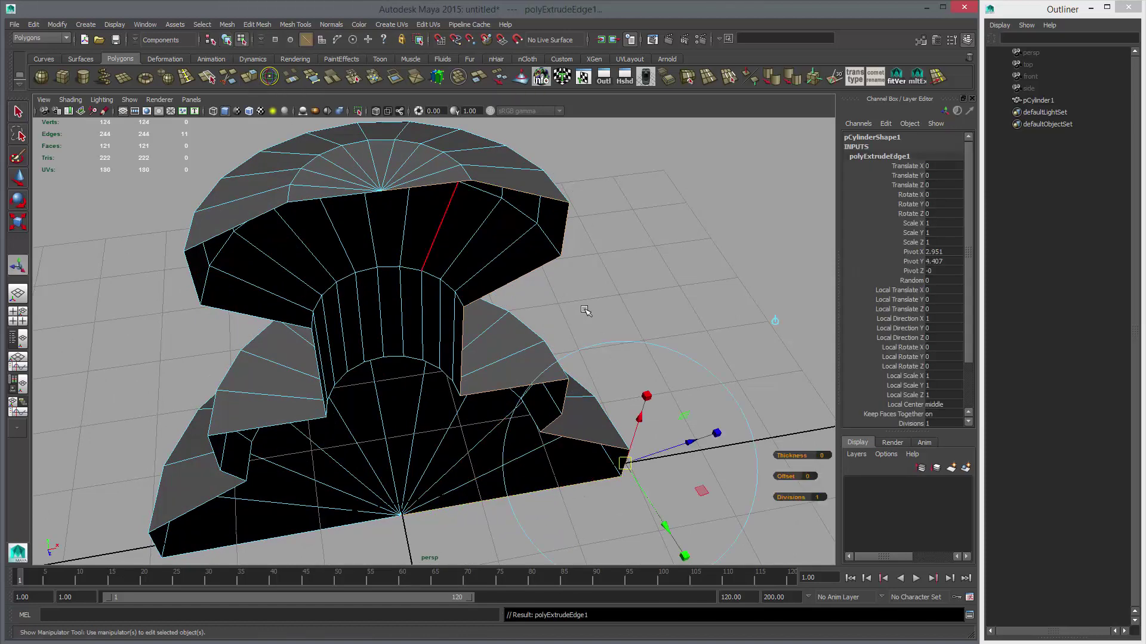
pyautogui.keyDown('alt'); pyautogui.moveTo(638, 346); pyautogui.dragTo(510, 272, button='right'); pyautogui.keyUp('alt')
pyautogui.press('w')
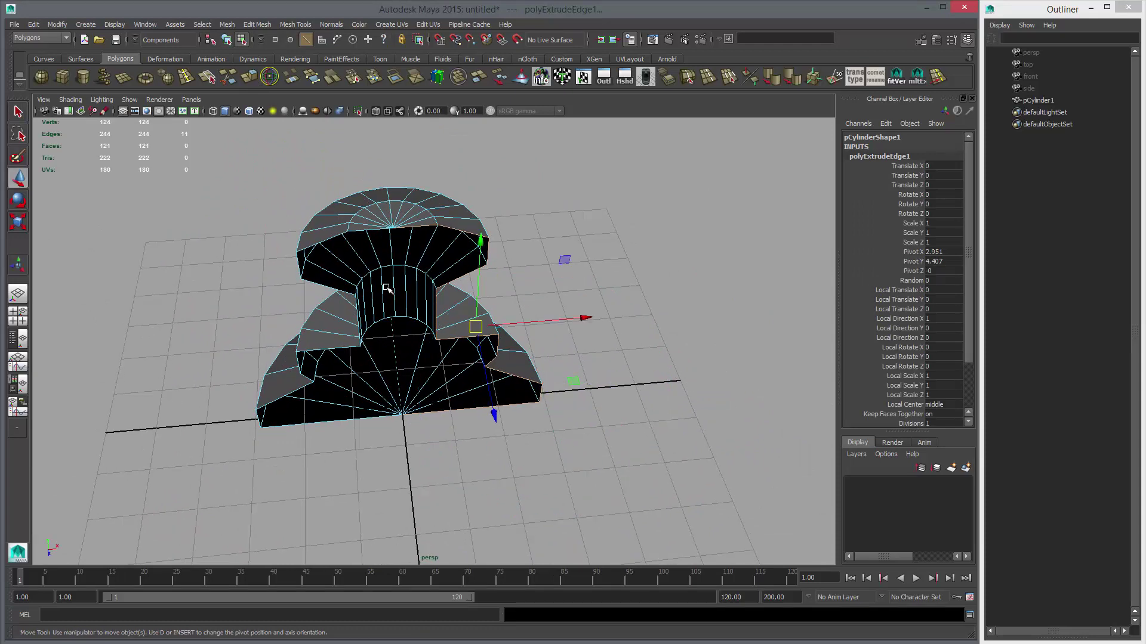
pyautogui.keyDown('alt'); pyautogui.moveTo(383, 287); pyautogui.dragTo(542, 306, button='right'); pyautogui.keyUp('alt')
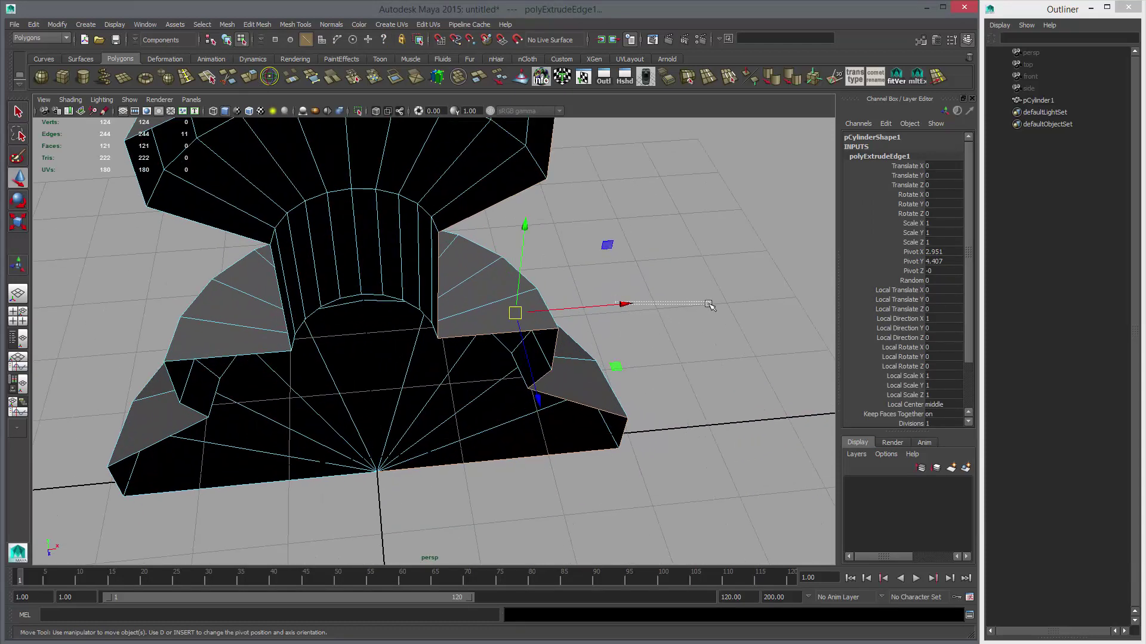
# Pull the extruded profile edges outward along the X axis, away from the halved model.
pyautogui.moveTo(708, 304); pyautogui.dragTo(708, 304)
pyautogui.hotkey('ctrl', 'z')
pyautogui.moveTo(620, 304); pyautogui.dragTo(838, 300)
pyautogui.keyDown('alt'); pyautogui.moveTo(704, 292); pyautogui.dragTo(547, 277, button='right'); pyautogui.keyUp('alt')
pyautogui.keyDown('alt'); pyautogui.moveTo(547, 277); pyautogui.dragTo(450, 293, button='middle'); pyautogui.keyUp('alt')
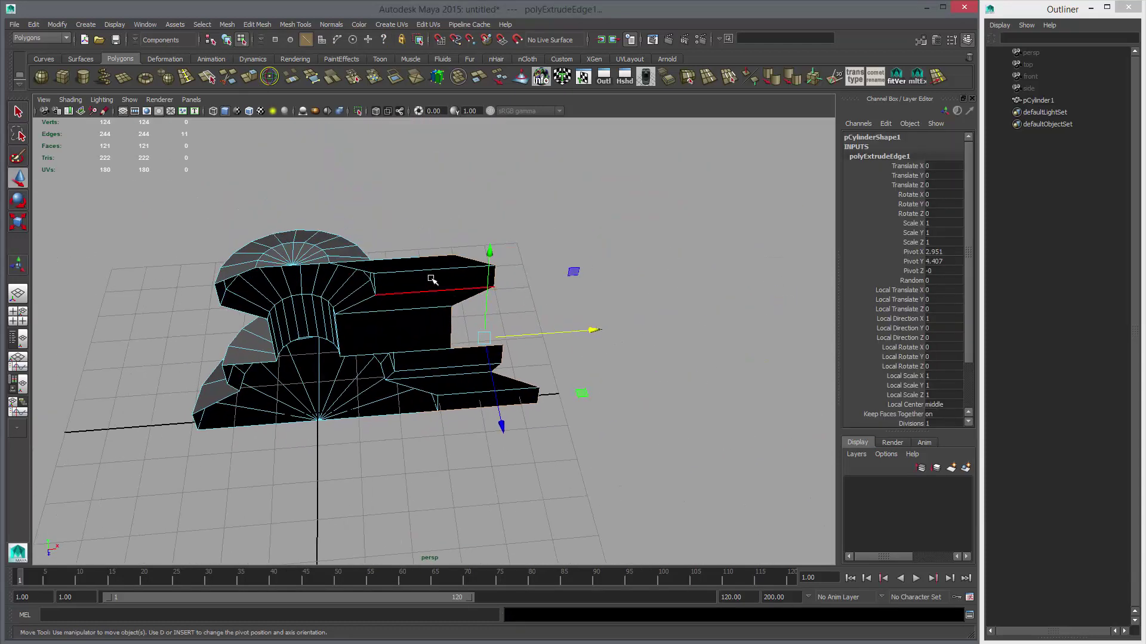
pyautogui.keyDown('alt'); pyautogui.moveTo(432, 279); pyautogui.dragTo(268, 291); pyautogui.keyUp('alt')
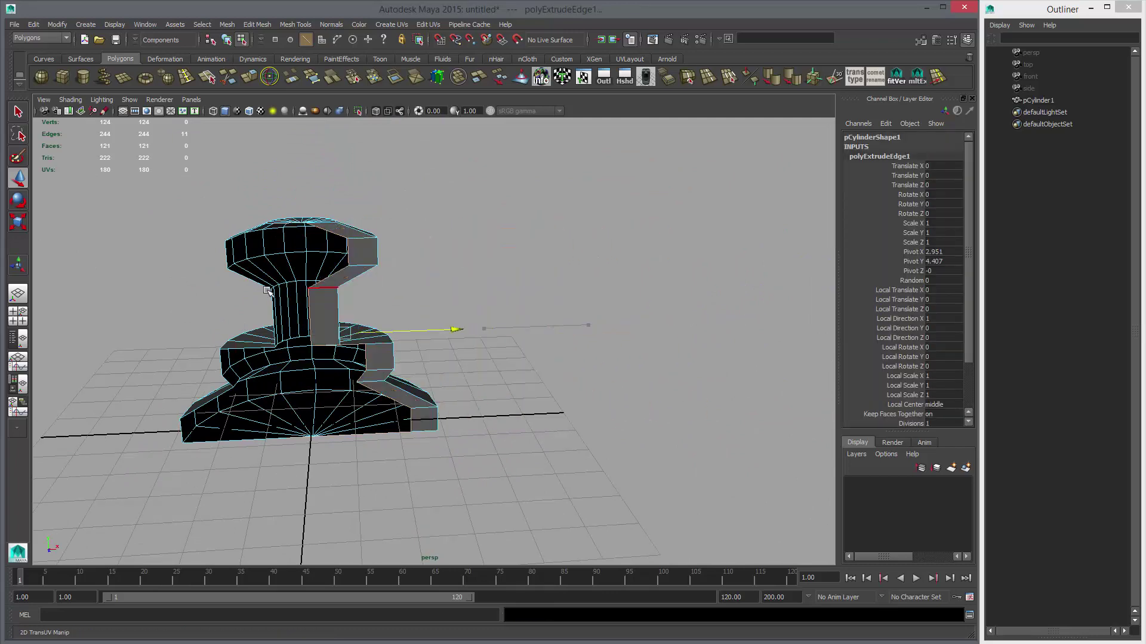
pyautogui.moveTo(267, 290); pyautogui.dragTo(543, 283, button='middle')
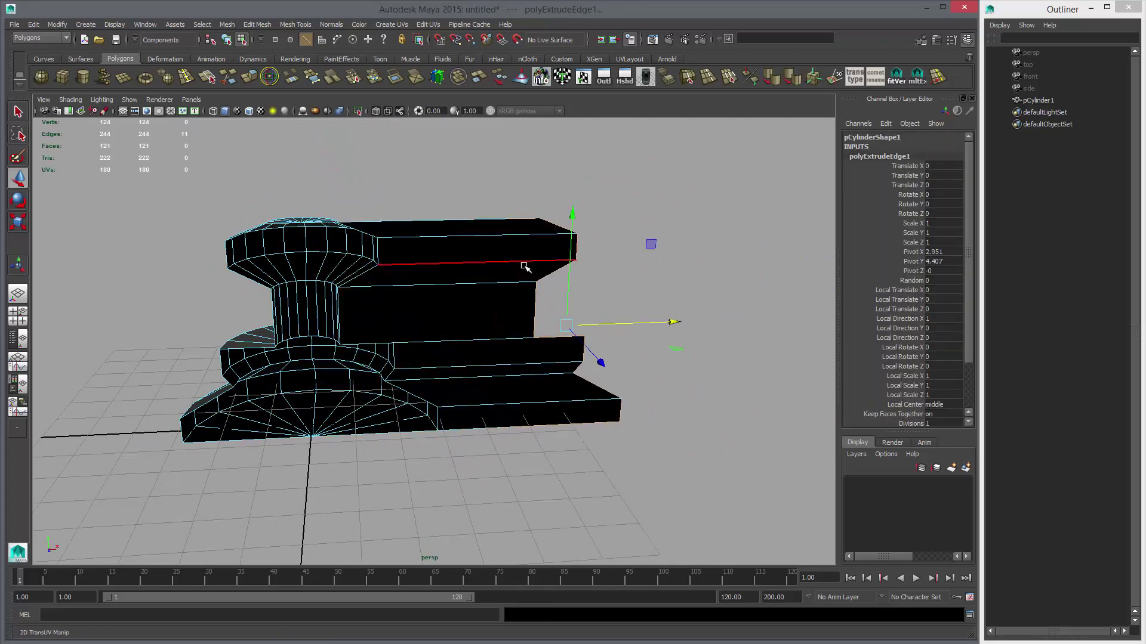
pyautogui.keyDown('alt'); pyautogui.moveTo(480, 340); pyautogui.dragTo(588, 326, button='right'); pyautogui.keyUp('alt')
pyautogui.keyDown('alt'); pyautogui.moveTo(525, 297); pyautogui.dragTo(575, 325, button='middle'); pyautogui.keyUp('alt')
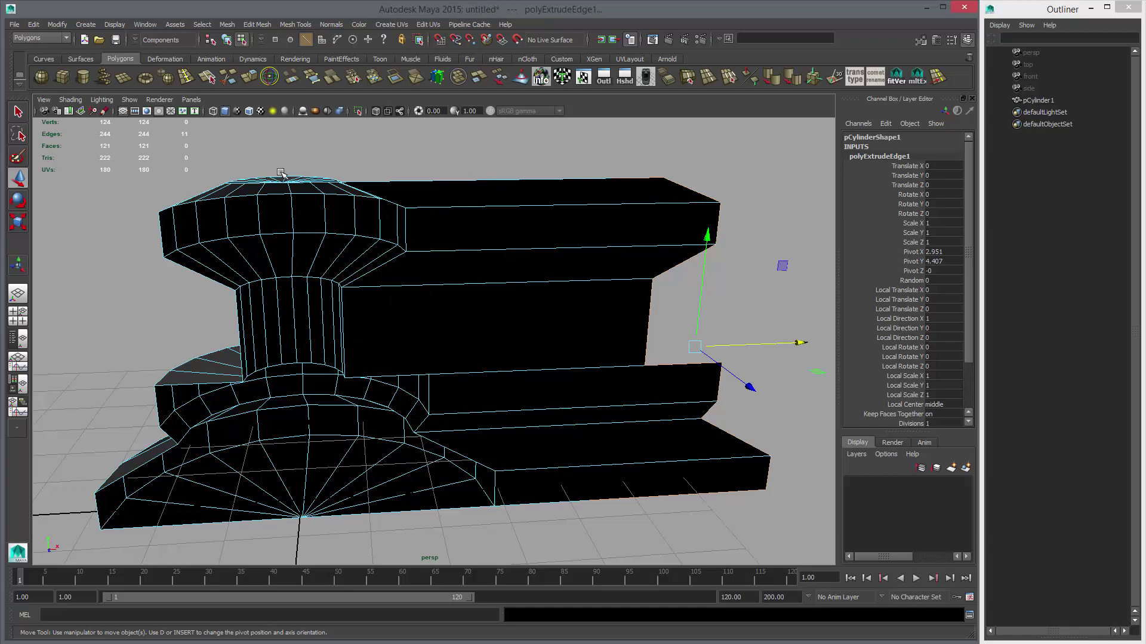
pyautogui.keyDown('alt'); pyautogui.moveTo(314, 452); pyautogui.dragTo(435, 384); pyautogui.keyUp('alt')
# Try flattening the extruded edges along X by scaling them, and undo it.
pyautogui.press('r')
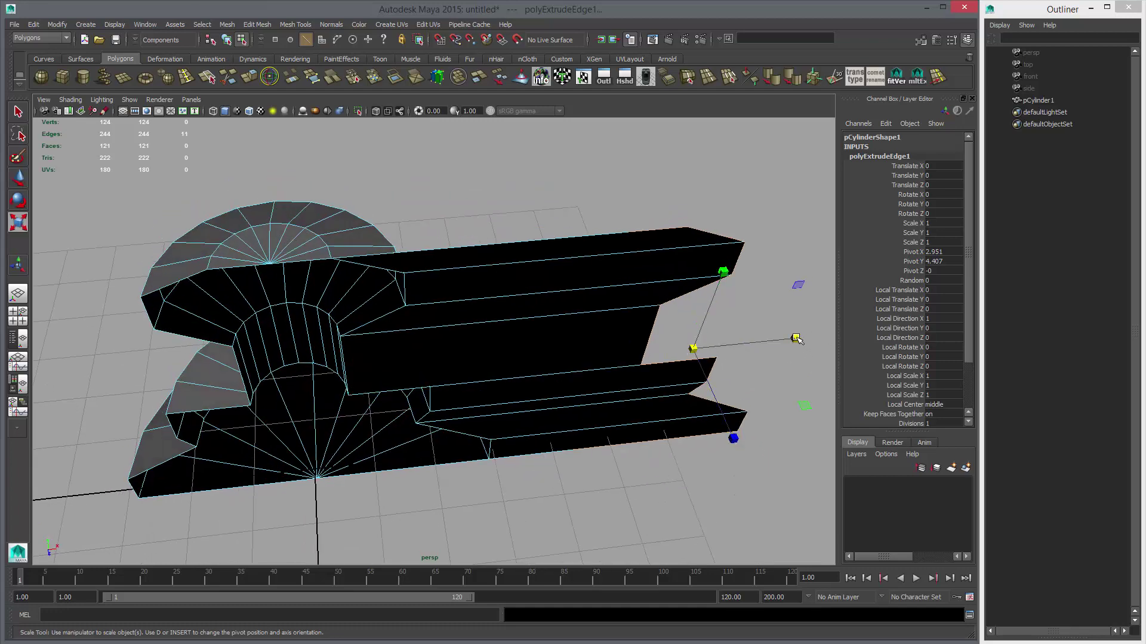
pyautogui.moveTo(796, 338); pyautogui.dragTo(696, 345)
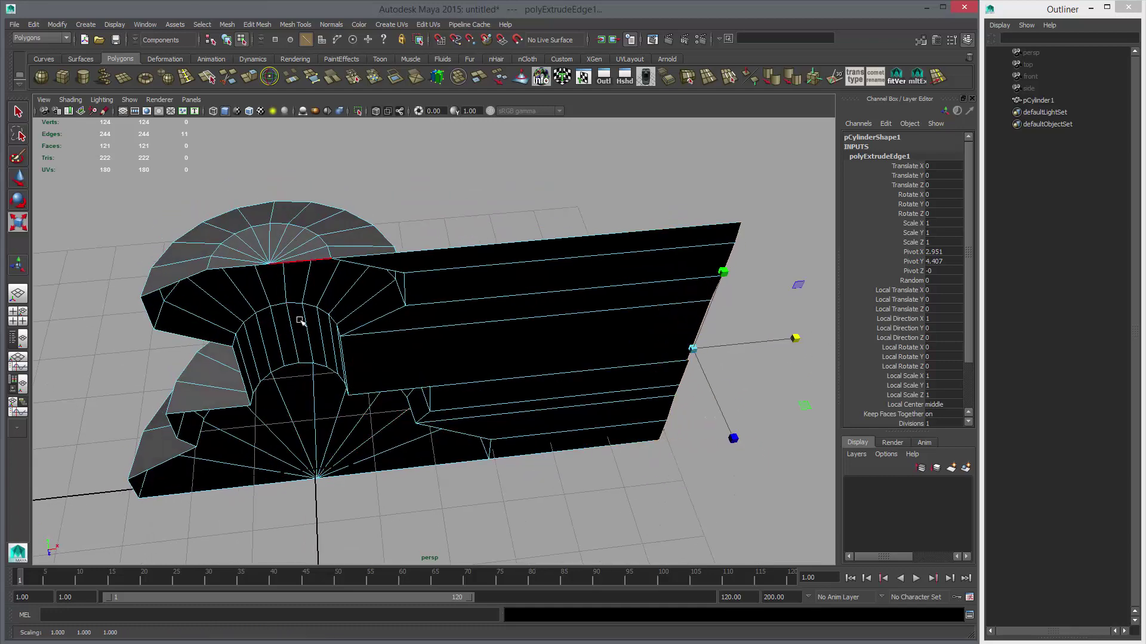
pyautogui.hotkey('ctrl', 'z')
pyautogui.keyDown('alt'); pyautogui.moveTo(468, 416); pyautogui.dragTo(594, 271); pyautogui.keyUp('alt')
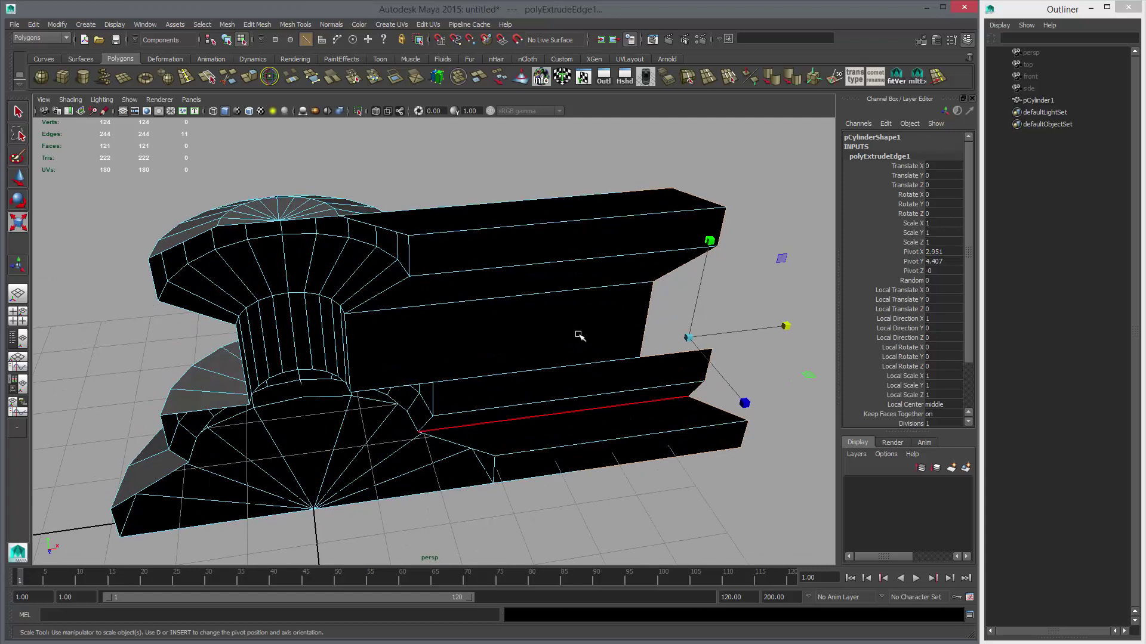
pyautogui.keyDown('alt'); pyautogui.moveTo(613, 360); pyautogui.dragTo(532, 330); pyautogui.keyUp('alt')
# With the Move tool's Keep Spacing off, snap the extruded edges along X to the grid centre line at X 0.
pyautogui.press('w')
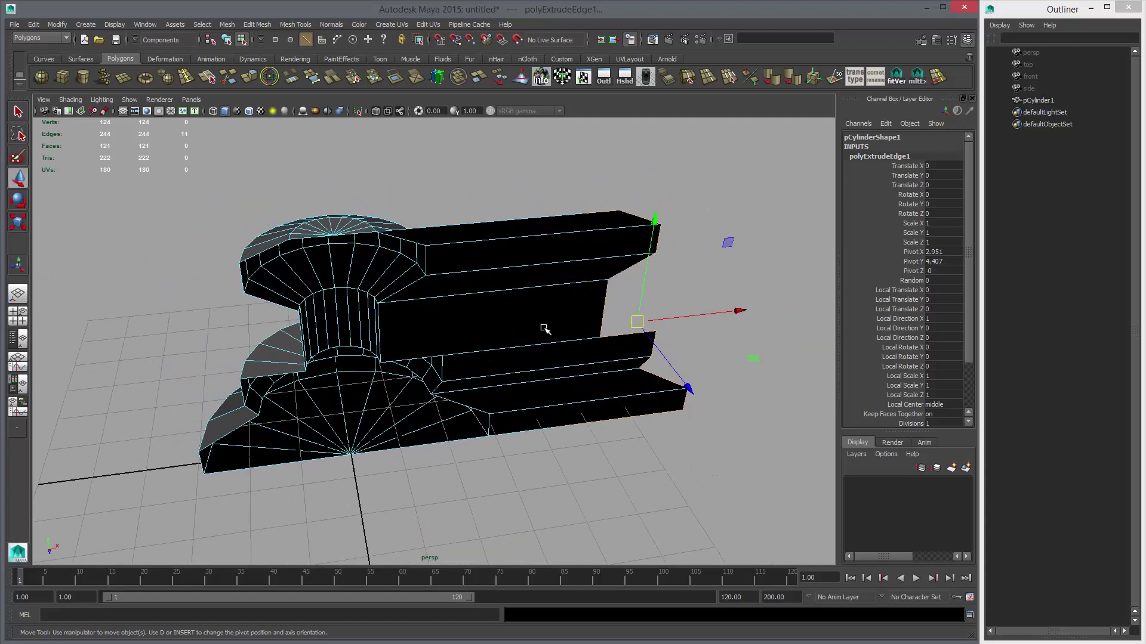
pyautogui.click(582, 308)
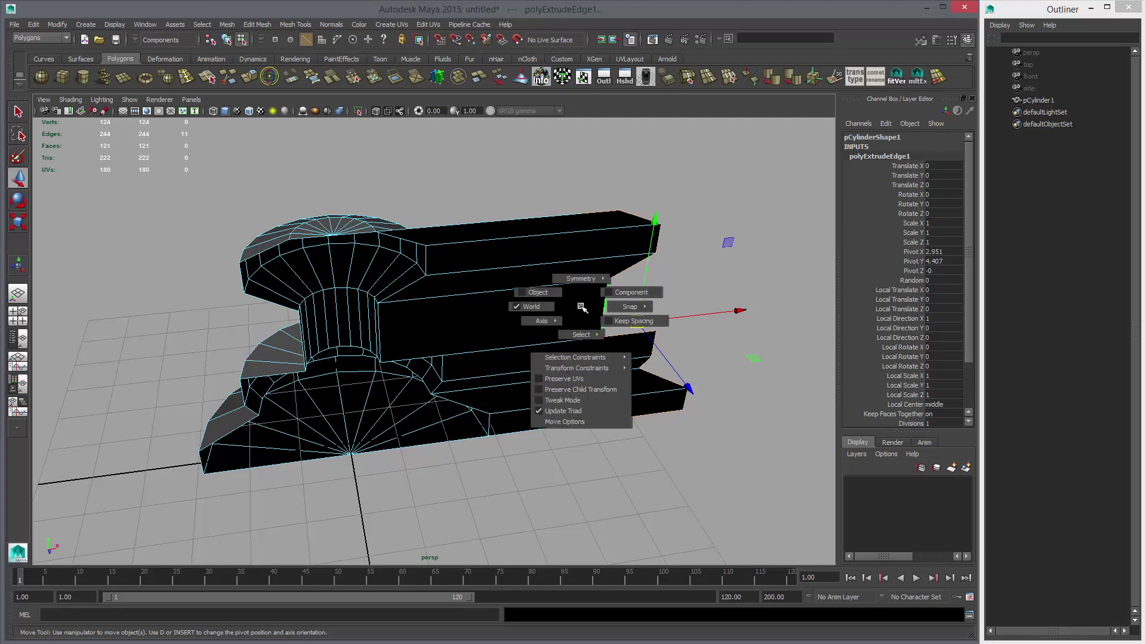
pyautogui.moveTo(581, 307)
pyautogui.mouseDown()
pyautogui.moveTo(621, 321)
pyautogui.moveTo(588, 310)
pyautogui.mouseUp()
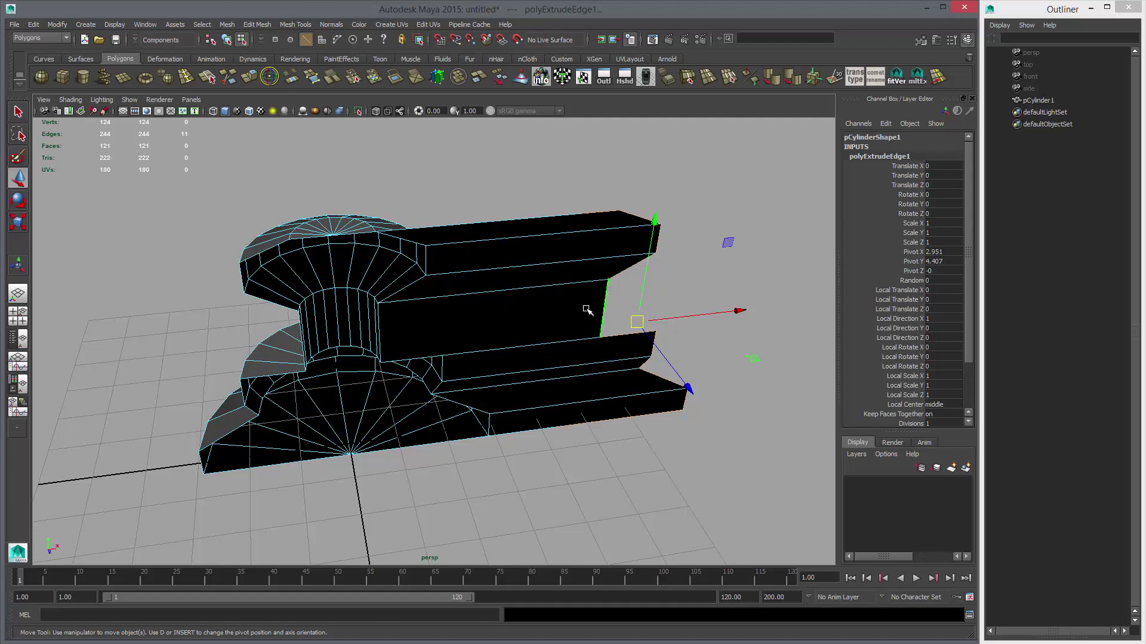
pyautogui.keyDown('alt'); pyautogui.moveTo(653, 344); pyautogui.dragTo(647, 341); pyautogui.keyUp('alt')
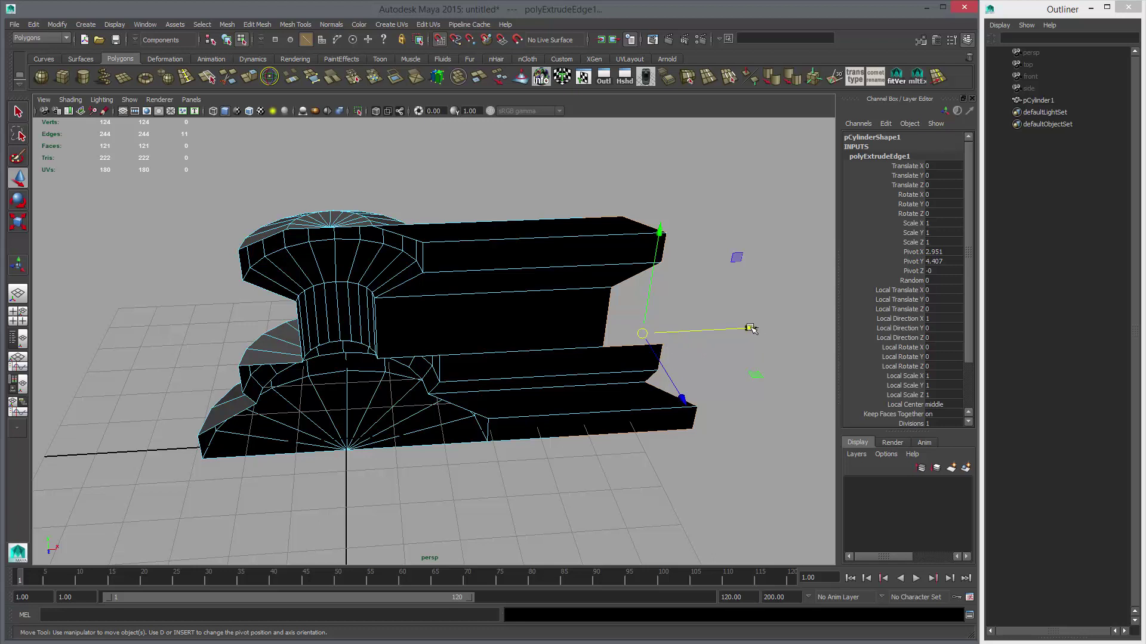
pyautogui.moveTo(751, 328); pyautogui.dragTo(351, 369)
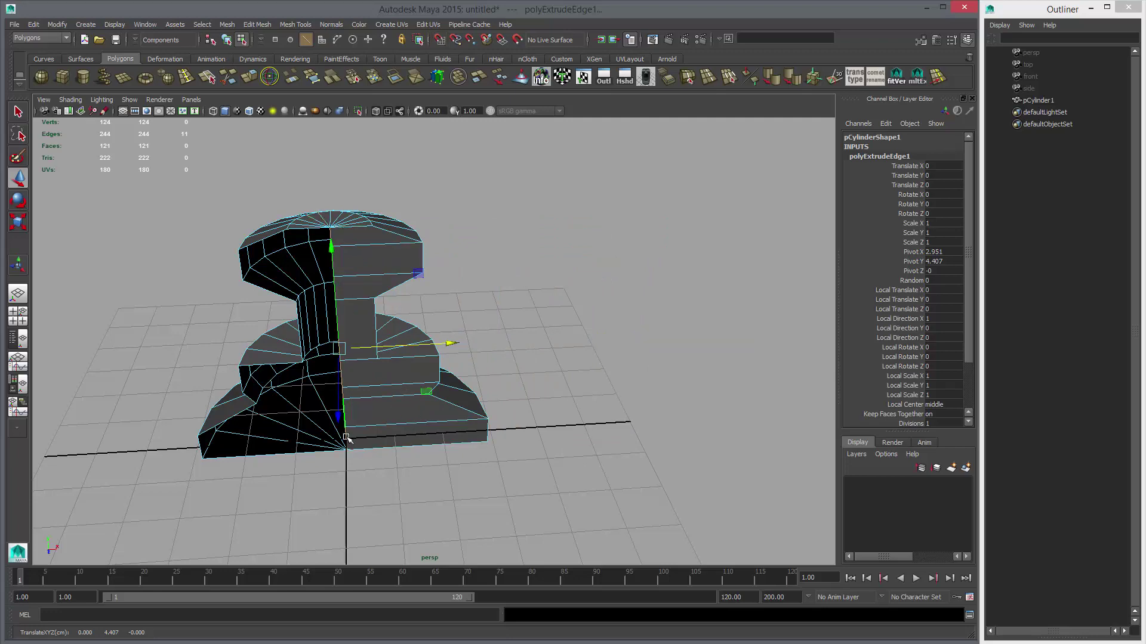
pyautogui.moveTo(423, 334)
pyautogui.keyDown('alt'); pyautogui.mouseDown()
pyautogui.moveTo(404, 332)
pyautogui.moveTo(437, 323)
pyautogui.mouseUp(); pyautogui.keyUp('alt')
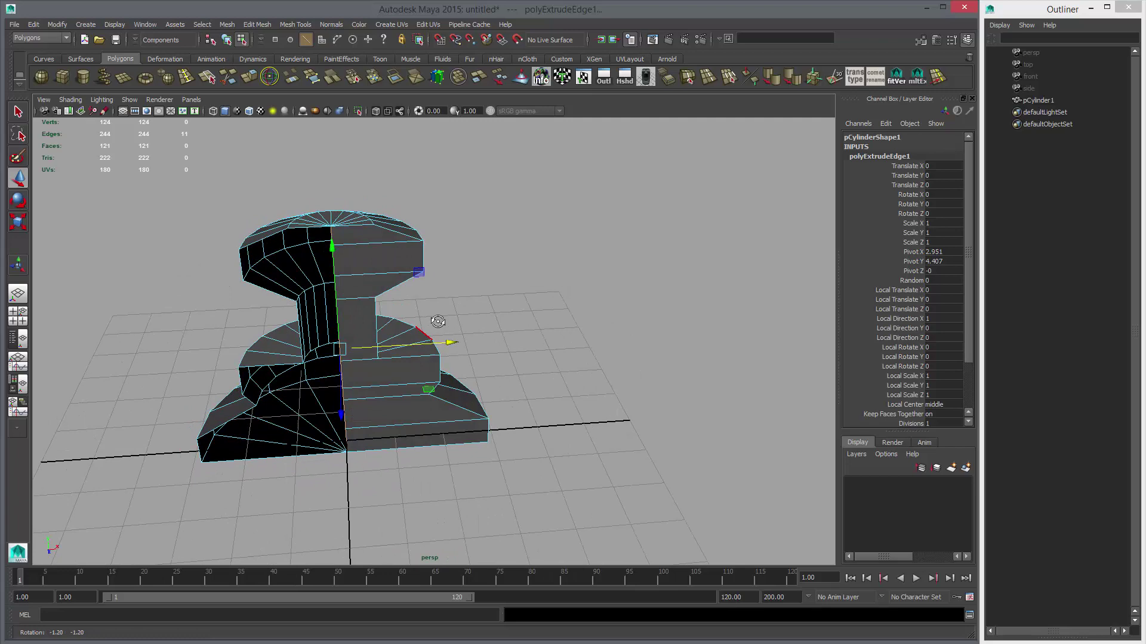
pyautogui.keyDown('alt'); pyautogui.moveTo(392, 266); pyautogui.dragTo(461, 262); pyautogui.keyUp('alt')
pyautogui.scroll(3, 428, 305)
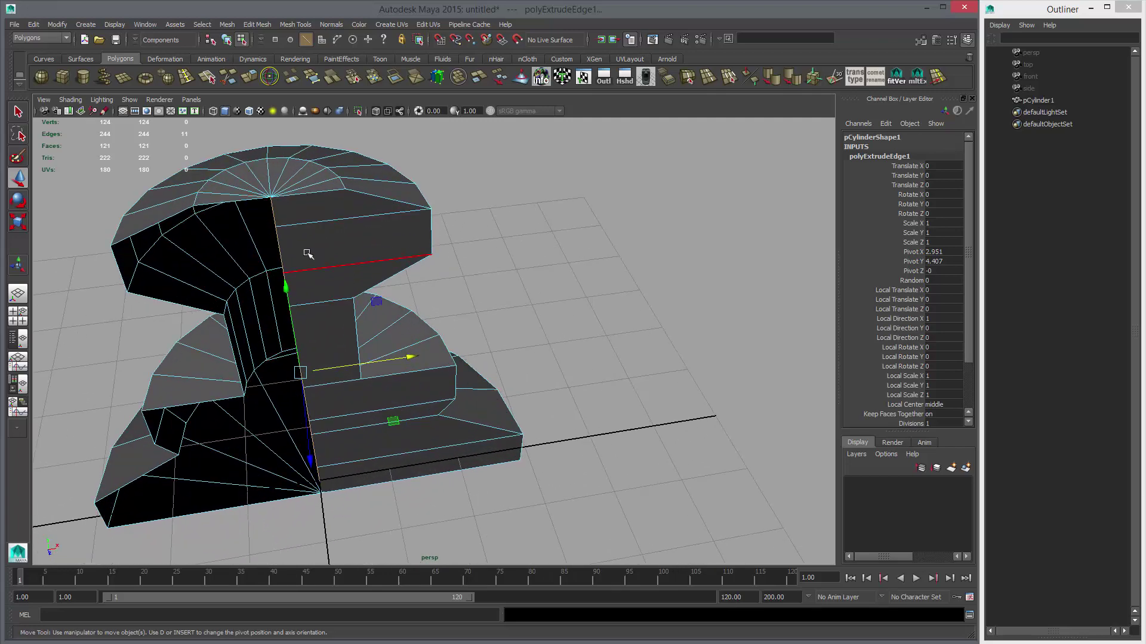
# Try to select the new flat faces across the cut one by one in face mode.
pyautogui.moveTo(307, 253); pyautogui.dragTo(341, 270, button='right')
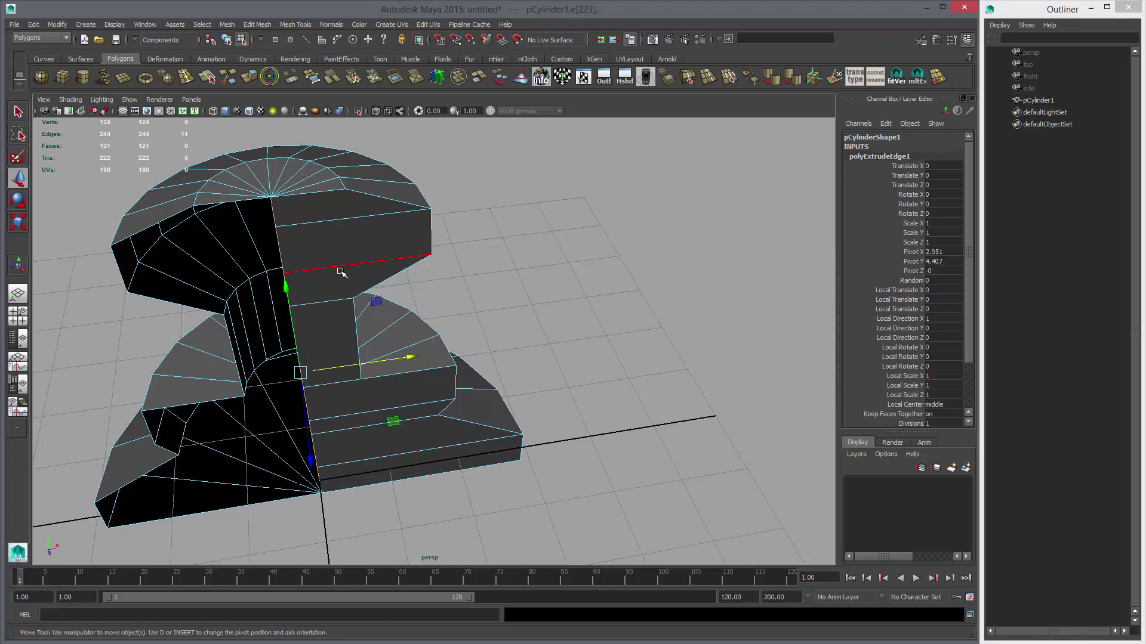
pyautogui.keyDown('shift'); pyautogui.click(331, 208); pyautogui.keyUp('shift')
pyautogui.keyDown('shift'); pyautogui.click(343, 242); pyautogui.keyUp('shift')
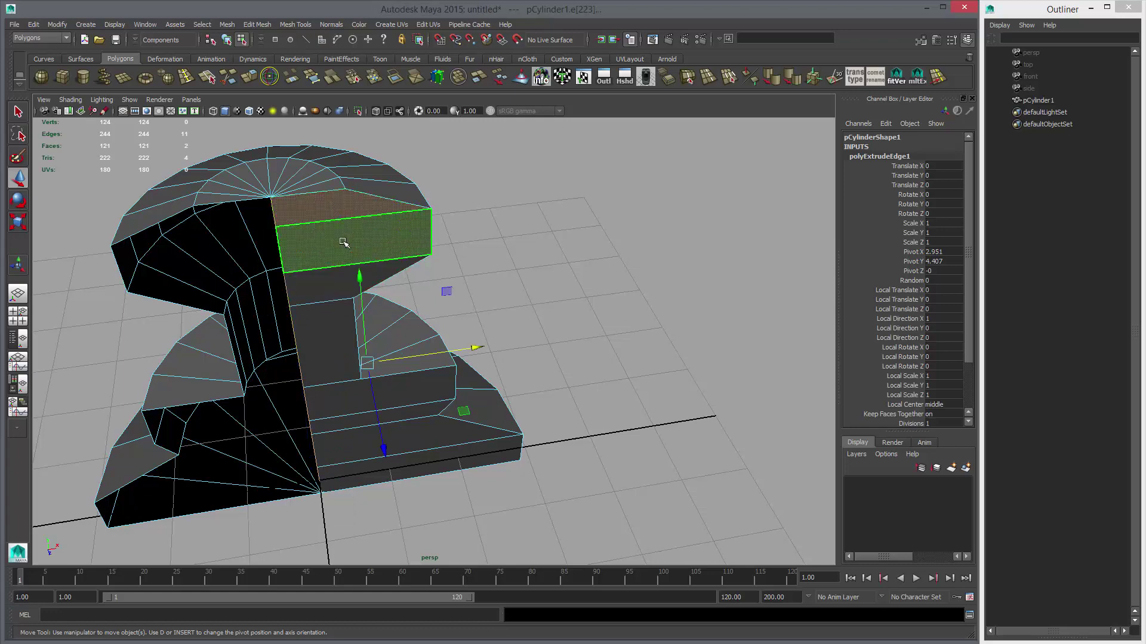
pyautogui.keyDown('shift'); pyautogui.click(337, 289); pyautogui.keyUp('shift')
pyautogui.keyDown('shift'); pyautogui.click(333, 335); pyautogui.keyUp('shift')
pyautogui.keyDown('alt'); pyautogui.moveTo(332, 411); pyautogui.dragTo(346, 371); pyautogui.keyUp('alt')
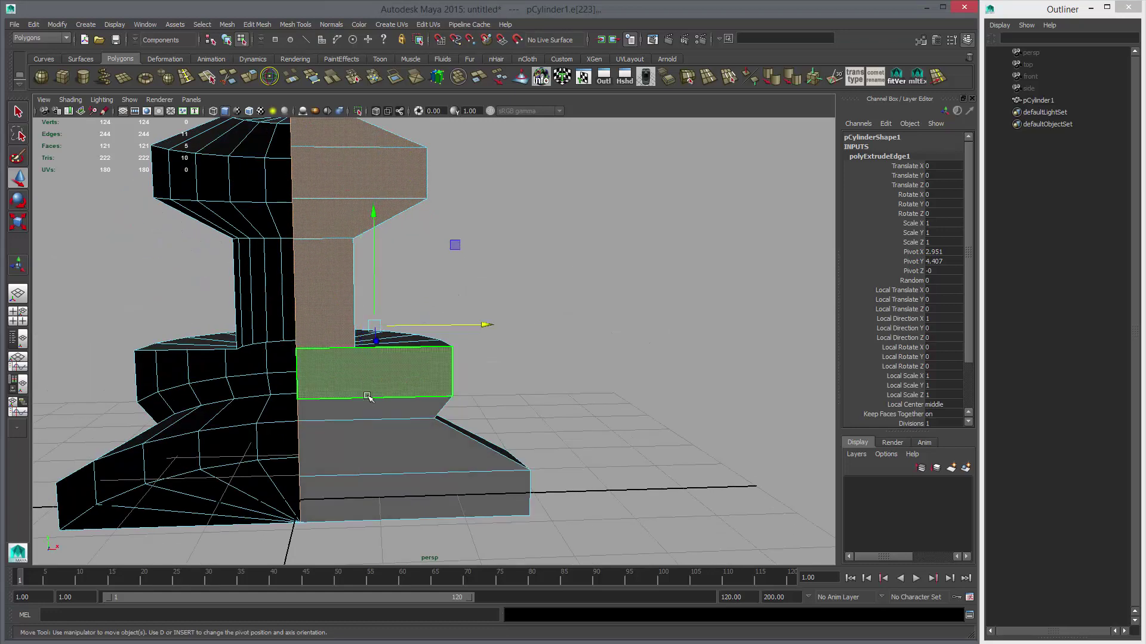
pyautogui.click(385, 492)
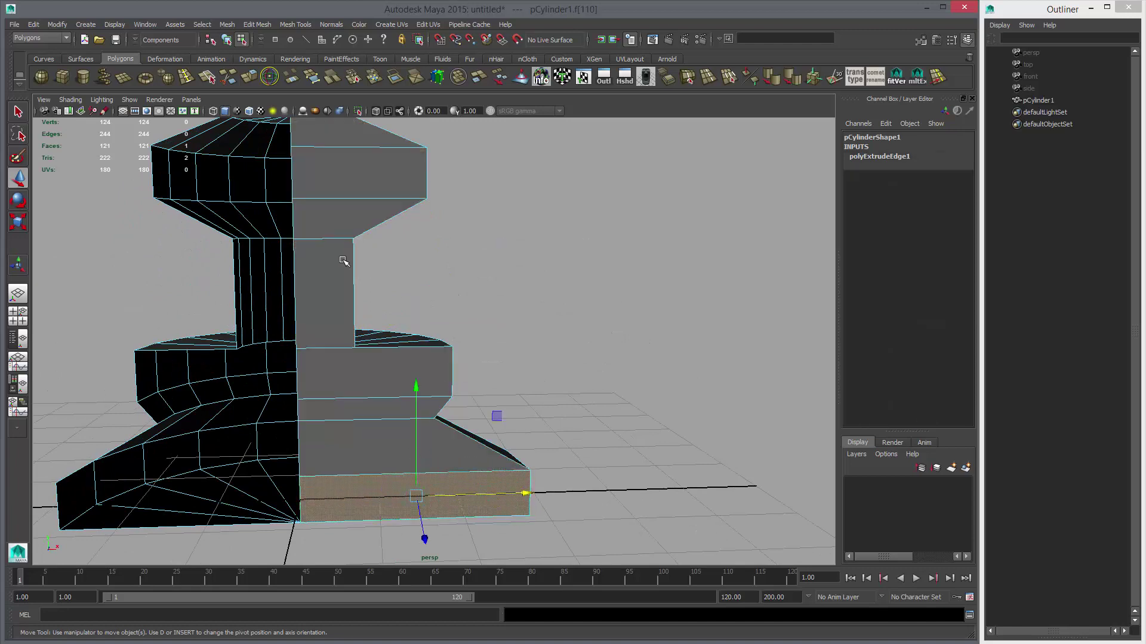
# In the top view, select the faces on the positive X half and deselect those above the X axis, keeping only the new flat faces.
pyautogui.keyDown('alt'); pyautogui.moveTo(342, 259); pyautogui.dragTo(382, 327); pyautogui.keyUp('alt')
pyautogui.press('space')
pyautogui.press('space')
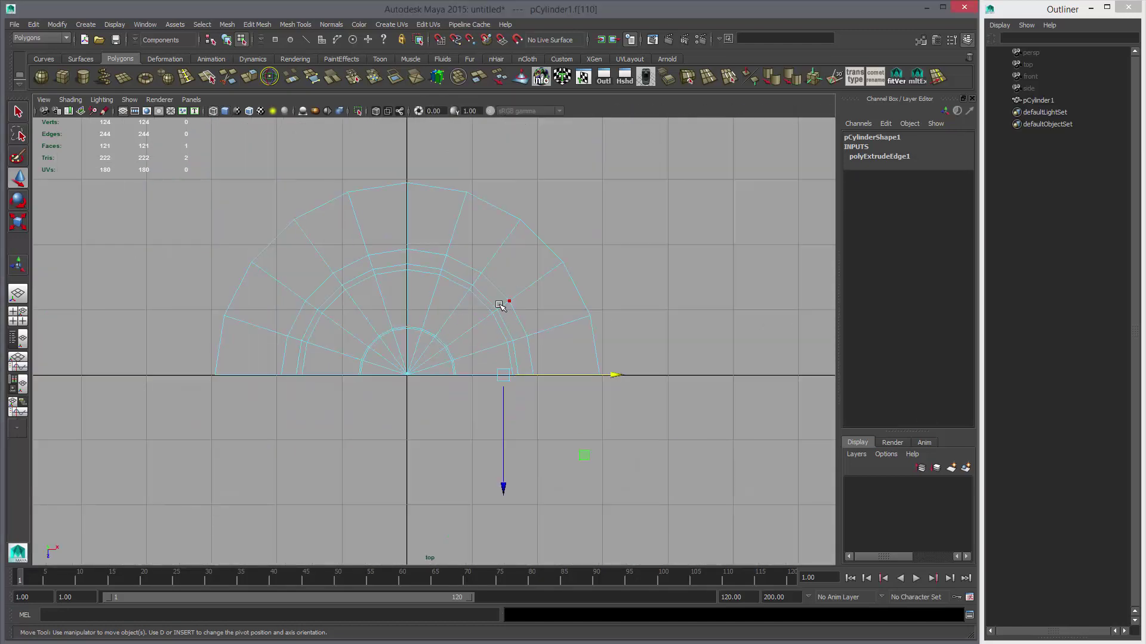
pyautogui.moveTo(501, 305); pyautogui.dragTo(503, 334, button='right')
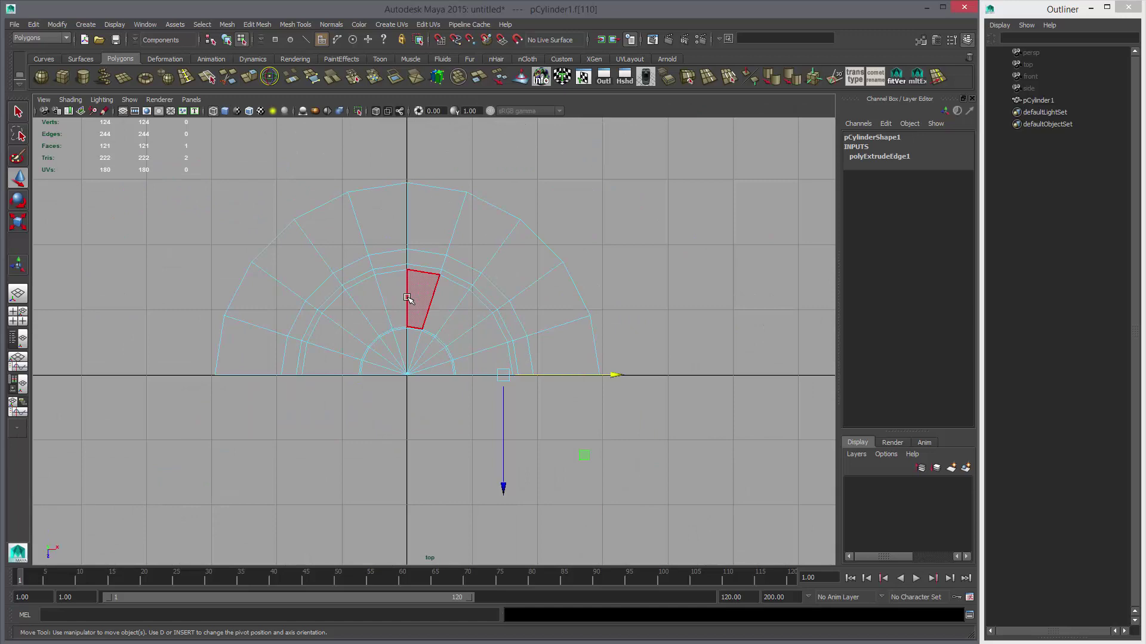
pyautogui.moveTo(432, 316); pyautogui.dragTo(703, 449)
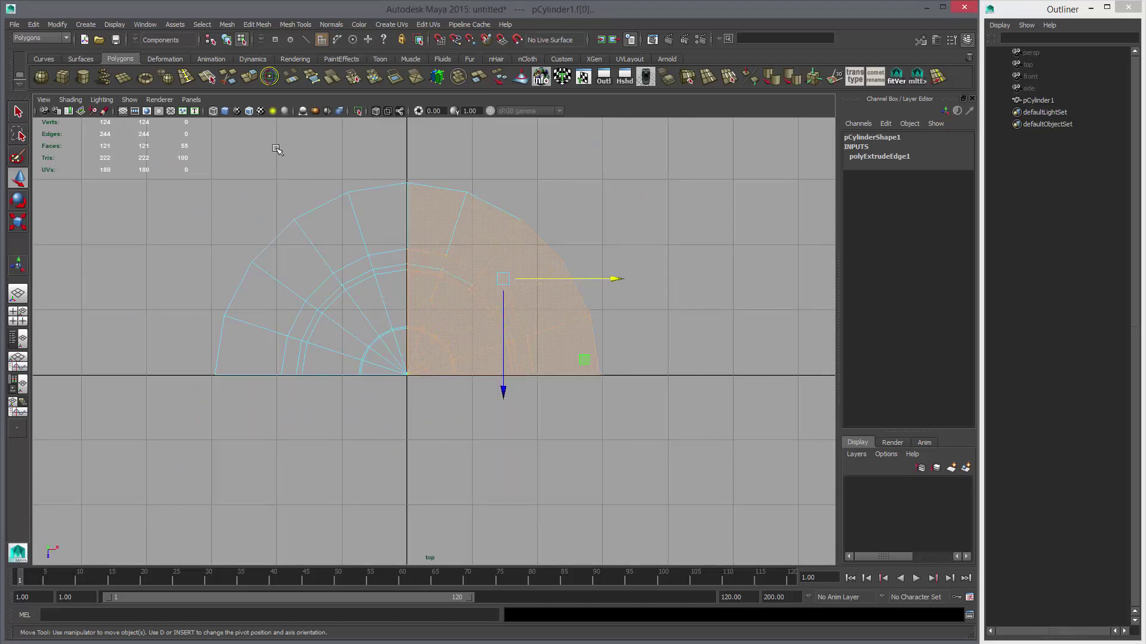
pyautogui.keyDown('ctrl'); pyautogui.moveTo(276, 148); pyautogui.dragTo(689, 369); pyautogui.keyUp('ctrl')
pyautogui.press('space')
pyautogui.press('space')
pyautogui.keyDown('alt'); pyautogui.moveTo(662, 269); pyautogui.dragTo(401, 193); pyautogui.keyUp('alt')
pyautogui.keyDown('alt'); pyautogui.moveTo(434, 244); pyautogui.dragTo(348, 153); pyautogui.keyUp('alt')
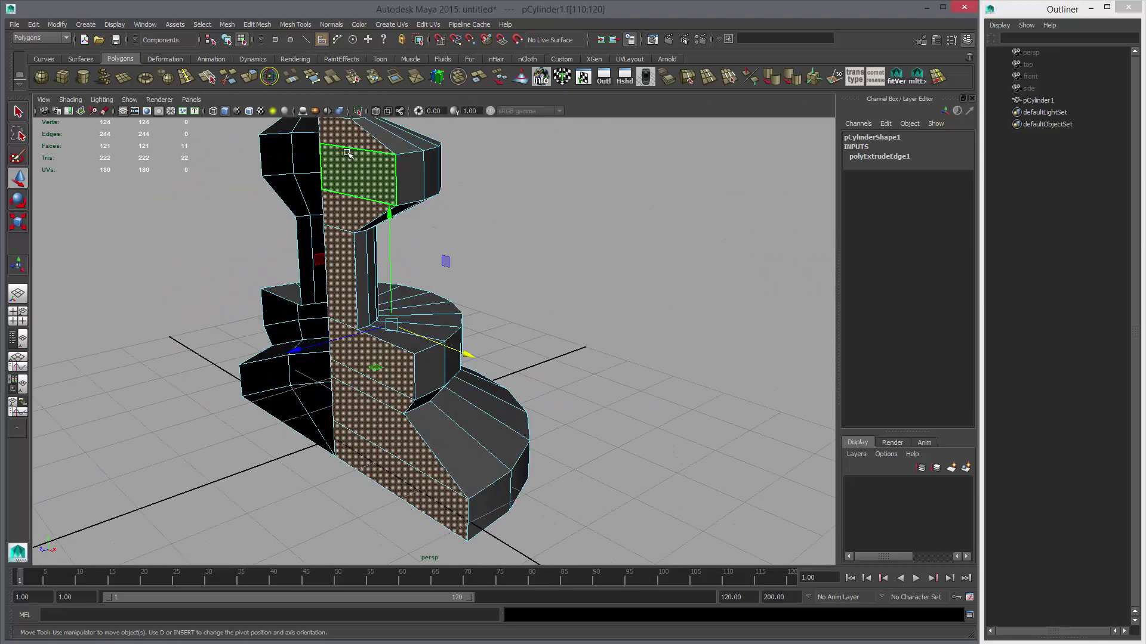
pyautogui.keyDown('alt'); pyautogui.moveTo(387, 290); pyautogui.dragTo(329, 223); pyautogui.keyUp('alt')
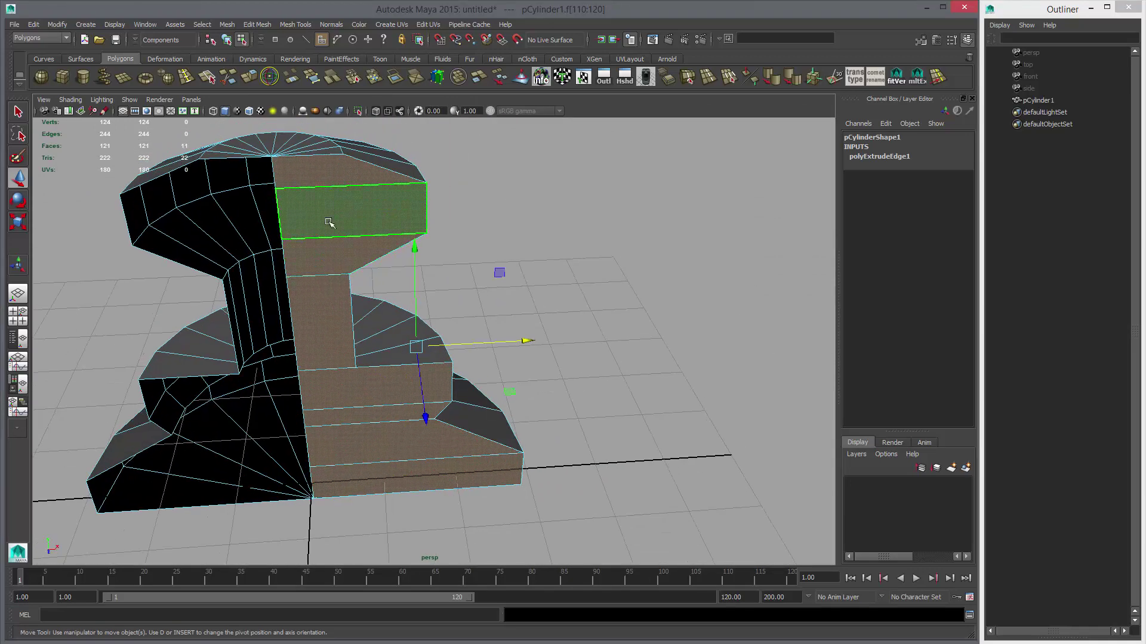
# Add one vertical edge on the central axis to the face selection in multi-component mode and apply Wedge.
pyautogui.moveTo(329, 223); pyautogui.dragTo(358, 248, button='right')
pyautogui.keyDown('alt'); pyautogui.moveTo(347, 292); pyautogui.dragTo(435, 308, button='middle'); pyautogui.keyUp('alt')
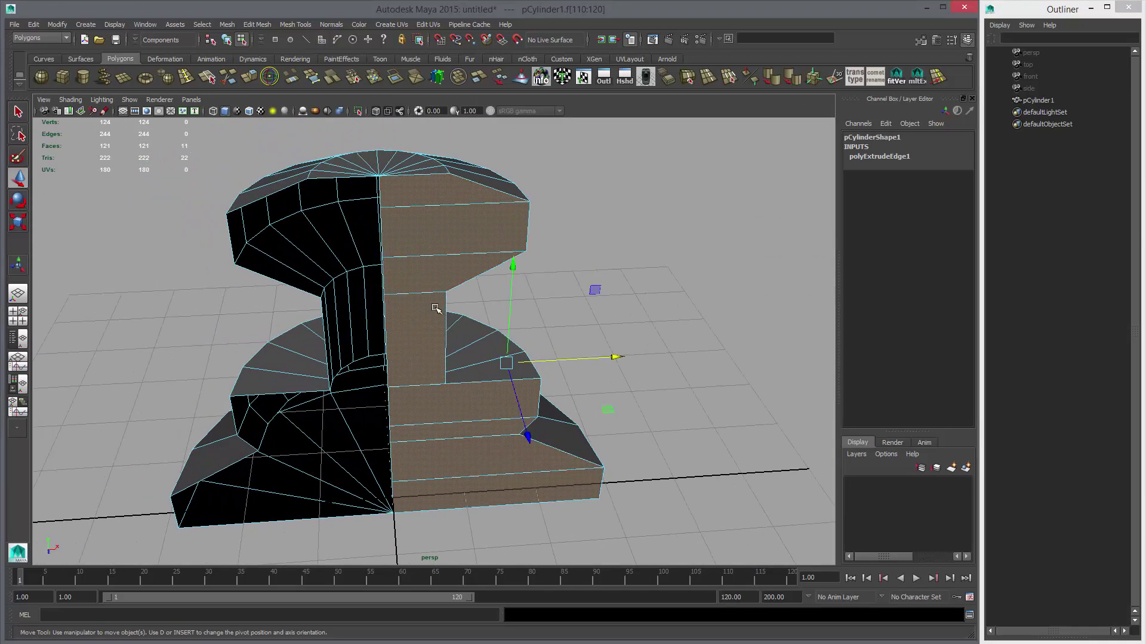
pyautogui.keyDown('shift'); pyautogui.click(384, 244); pyautogui.keyUp('shift')
pyautogui.keyDown('alt'); pyautogui.moveTo(387, 256); pyautogui.dragTo(411, 236); pyautogui.keyUp('alt')
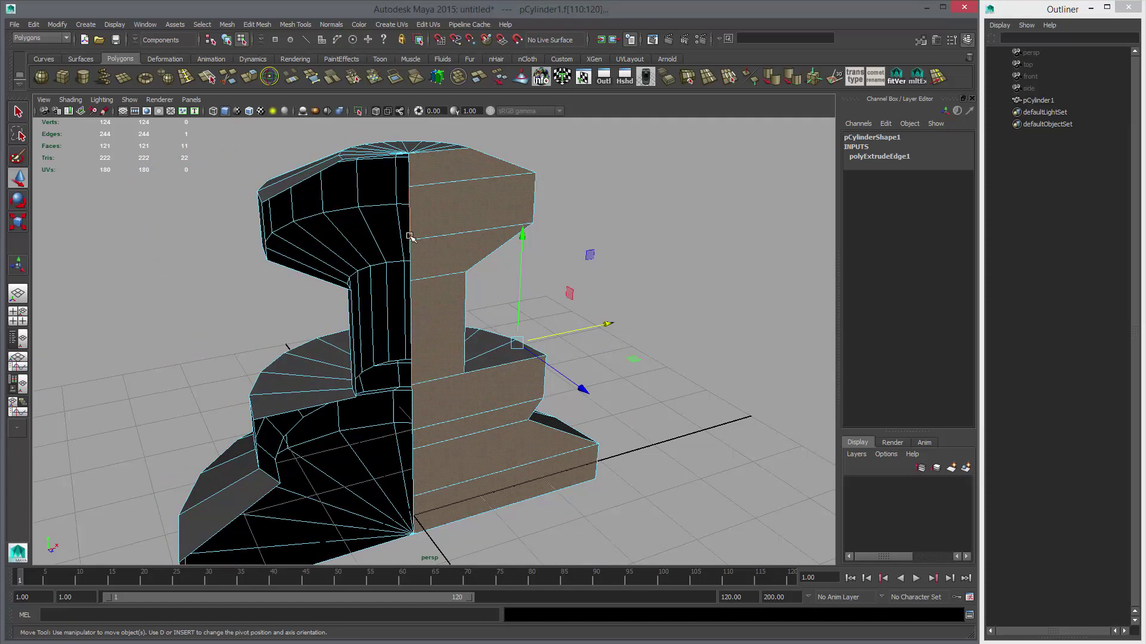
pyautogui.moveTo(458, 326)
pyautogui.keyDown('alt'); pyautogui.mouseDown()
pyautogui.moveTo(458, 344)
pyautogui.moveTo(475, 308)
pyautogui.moveTo(464, 311)
pyautogui.mouseUp(); pyautogui.keyUp('alt')
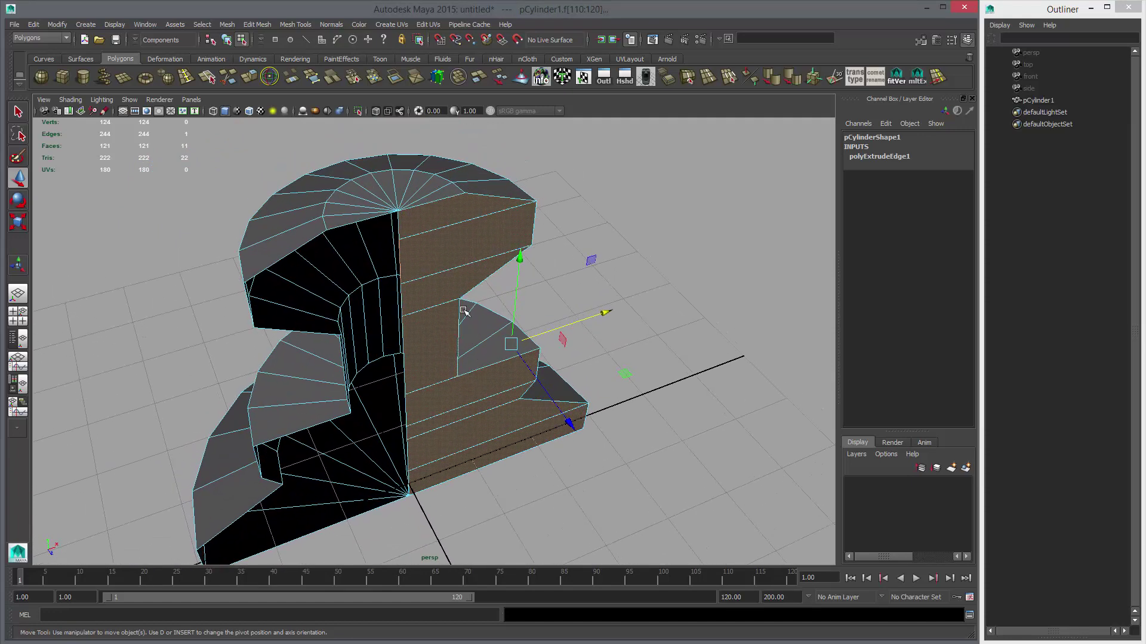
pyautogui.click(253, 25)
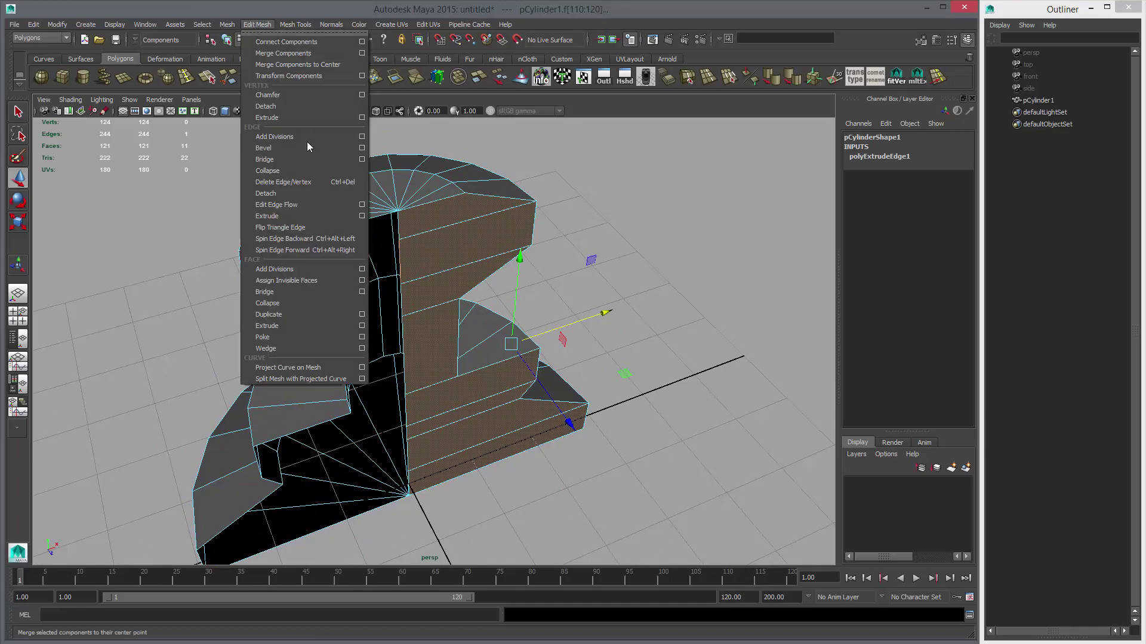
pyautogui.click(291, 349)
# Examine the wedged section from above in perspective and in the top view.
pyautogui.keyDown('alt'); pyautogui.moveTo(599, 397); pyautogui.dragTo(753, 302); pyautogui.keyUp('alt')
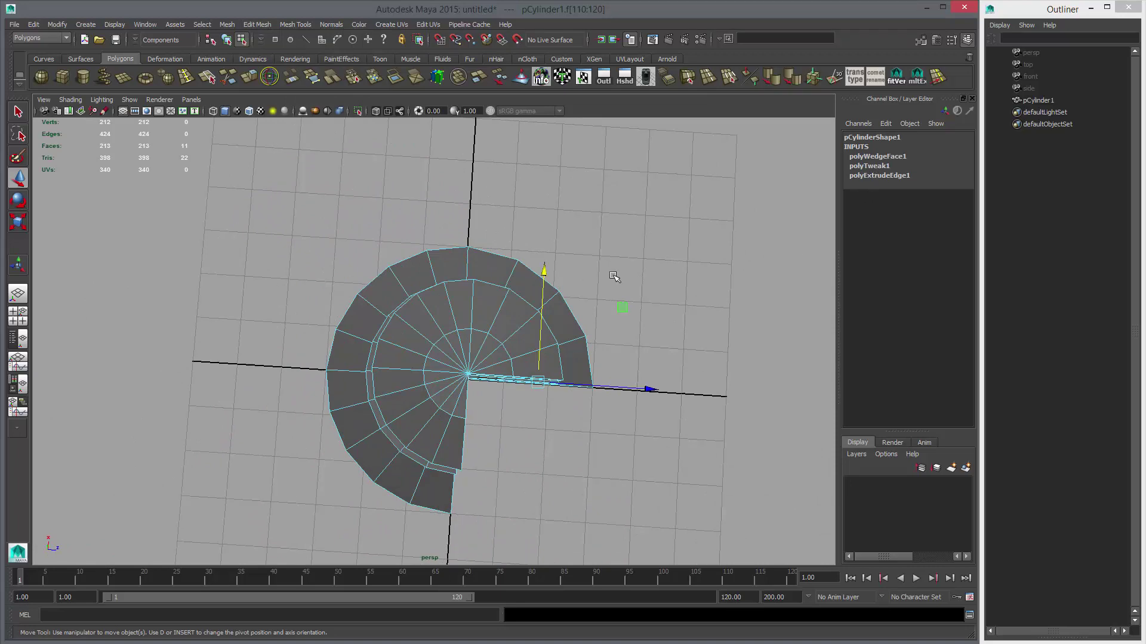
pyautogui.press('space')
pyautogui.press('space')
pyautogui.keyDown('alt'); pyautogui.moveTo(529, 294); pyautogui.dragTo(485, 296, button='middle'); pyautogui.keyUp('alt')
pyautogui.keyDown('alt'); pyautogui.moveTo(809, 299); pyautogui.dragTo(799, 225, button='middle'); pyautogui.keyUp('alt')
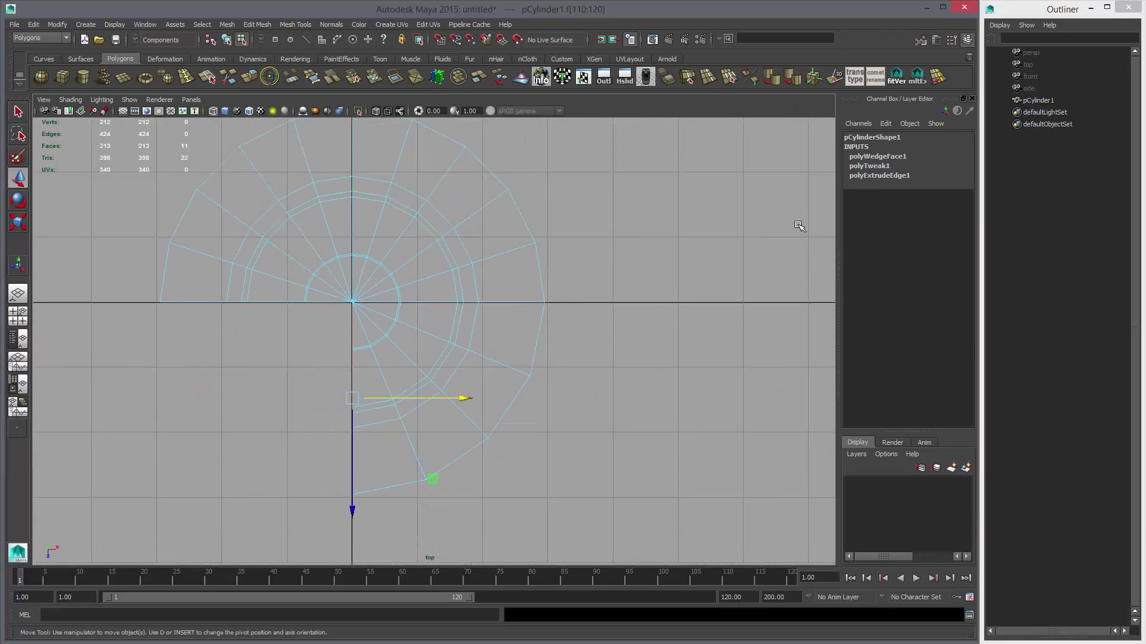
# Increase the number of divisions on the wedge to make its curved section smoother.
pyautogui.click(870, 156)
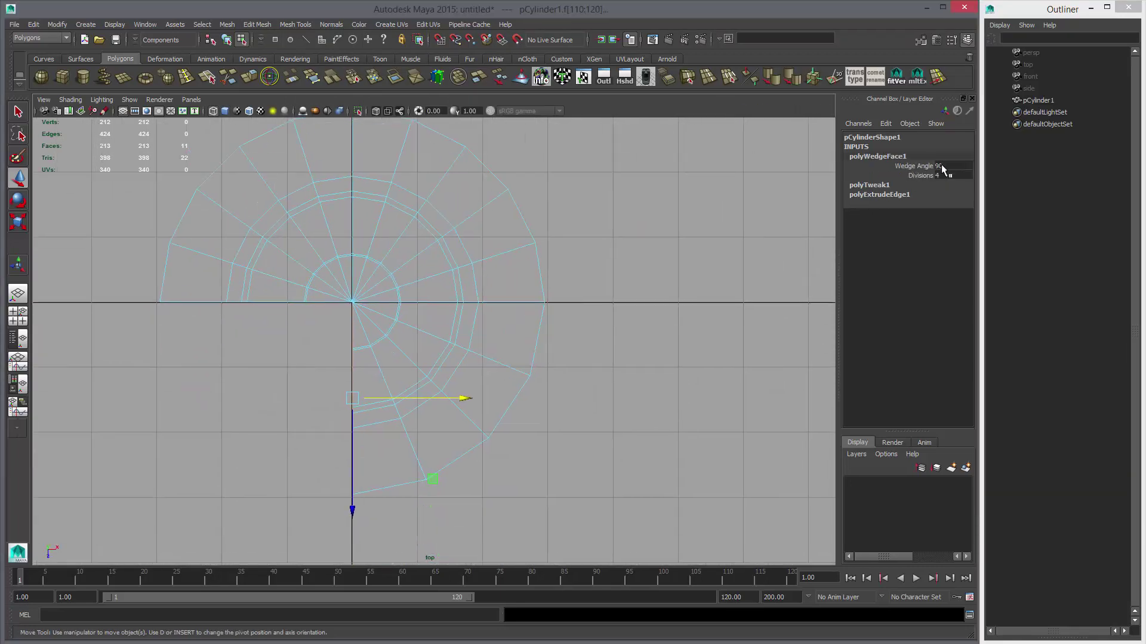
pyautogui.click(926, 173)
pyautogui.moveTo(539, 312); pyautogui.dragTo(465, 321, button='middle')
# Select the faces of the wedged quarter in the top view, invert the selection and delete all the other faces.
pyautogui.press('w')
pyautogui.moveTo(460, 317); pyautogui.dragTo(458, 344, button='right')
pyautogui.press('q')
pyautogui.moveTo(532, 498); pyautogui.dragTo(358, 311)
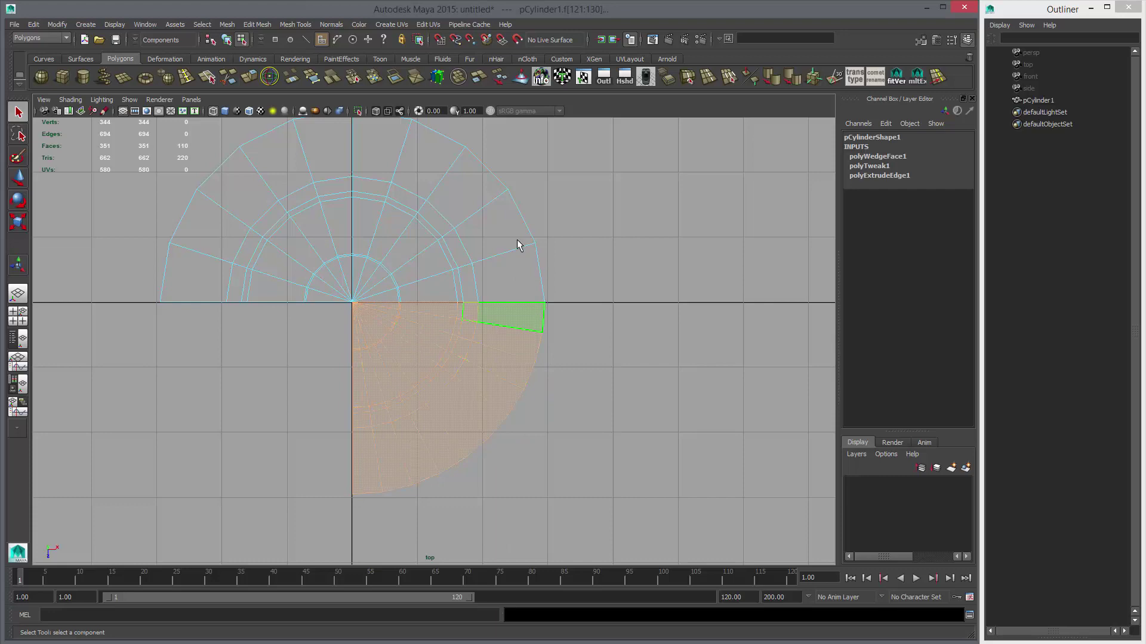
pyautogui.press('space')
pyautogui.press('space')
pyautogui.keyDown('alt'); pyautogui.moveTo(532, 206); pyautogui.dragTo(484, 255); pyautogui.keyUp('alt')
pyautogui.moveTo(485, 256); pyautogui.dragTo(484, 367, button='right')
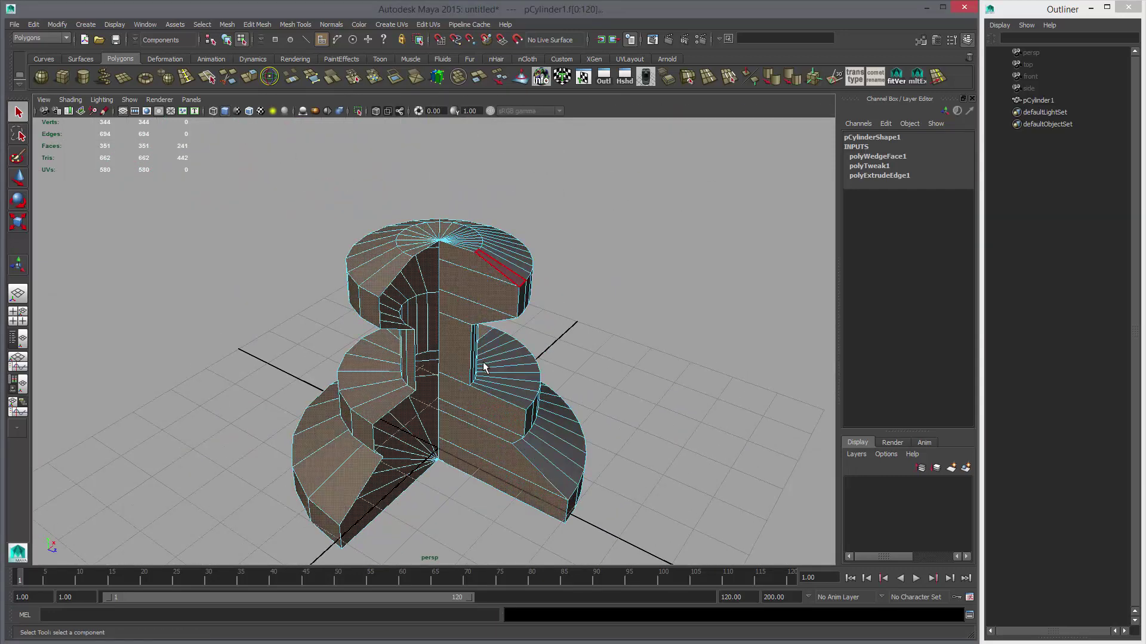
pyautogui.press('Delete')
# Return to object mode and check the remaining quarter with smooth preview on and off.
pyautogui.keyDown('alt'); pyautogui.moveTo(417, 397); pyautogui.dragTo(471, 449); pyautogui.keyUp('alt')
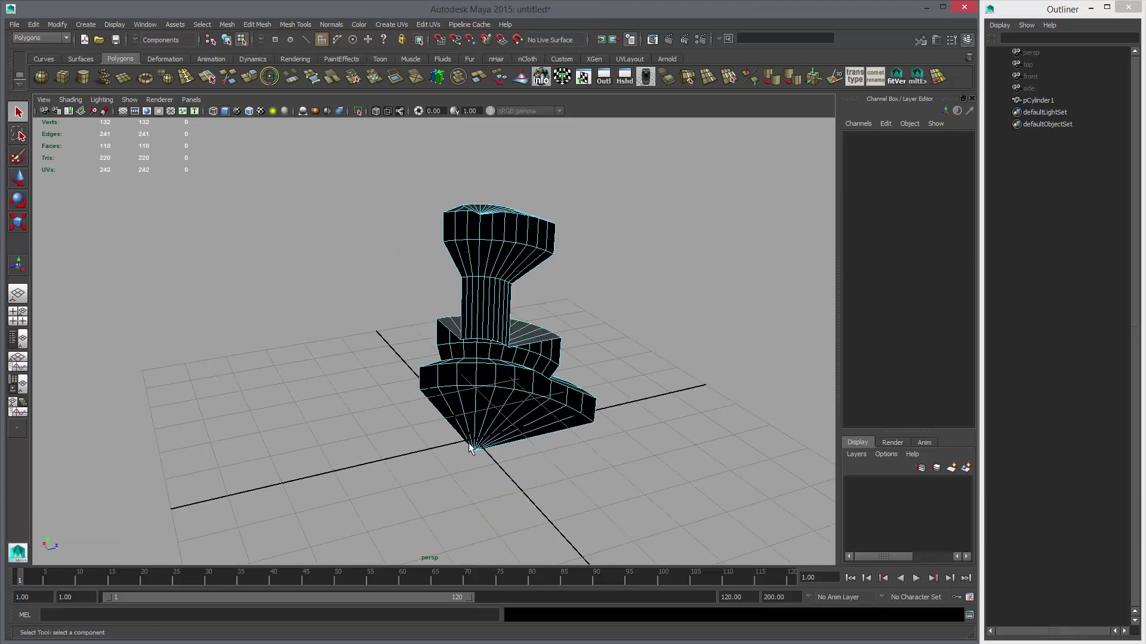
pyautogui.press('F8')
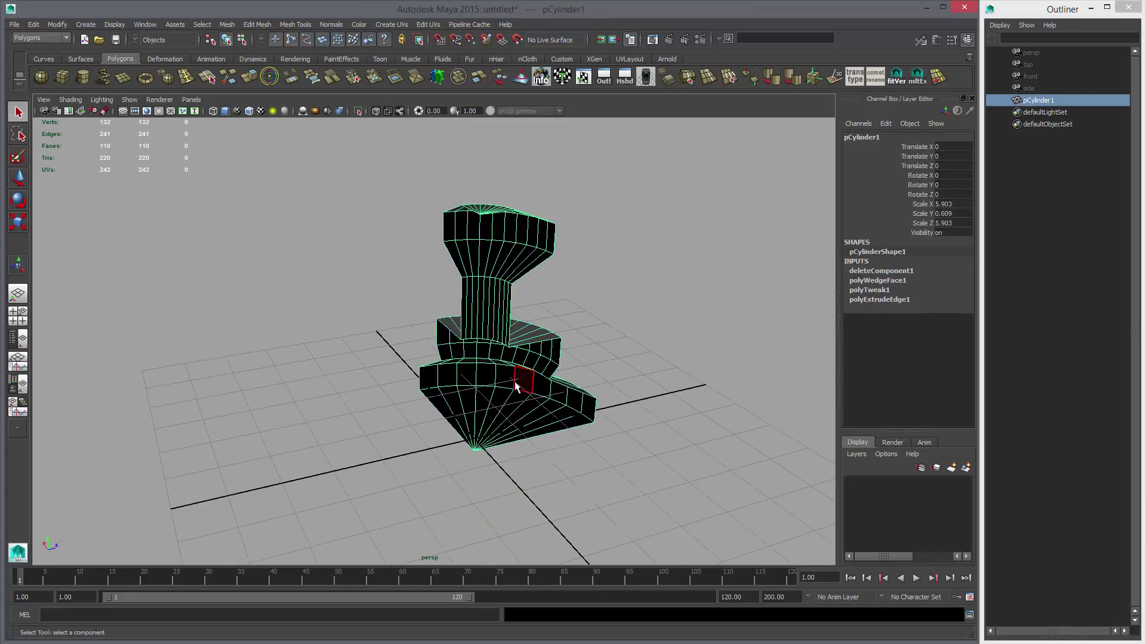
pyautogui.press('3')
pyautogui.keyDown('alt'); pyautogui.moveTo(649, 367); pyautogui.dragTo(505, 421); pyautogui.keyUp('alt')
pyautogui.press('1')
pyautogui.press('w')
# Duplicate the quarter with a Y rotation of 90, and repeat the duplicate with transform twice to complete the circle.
pyautogui.hotkey('ctrl', 'd')
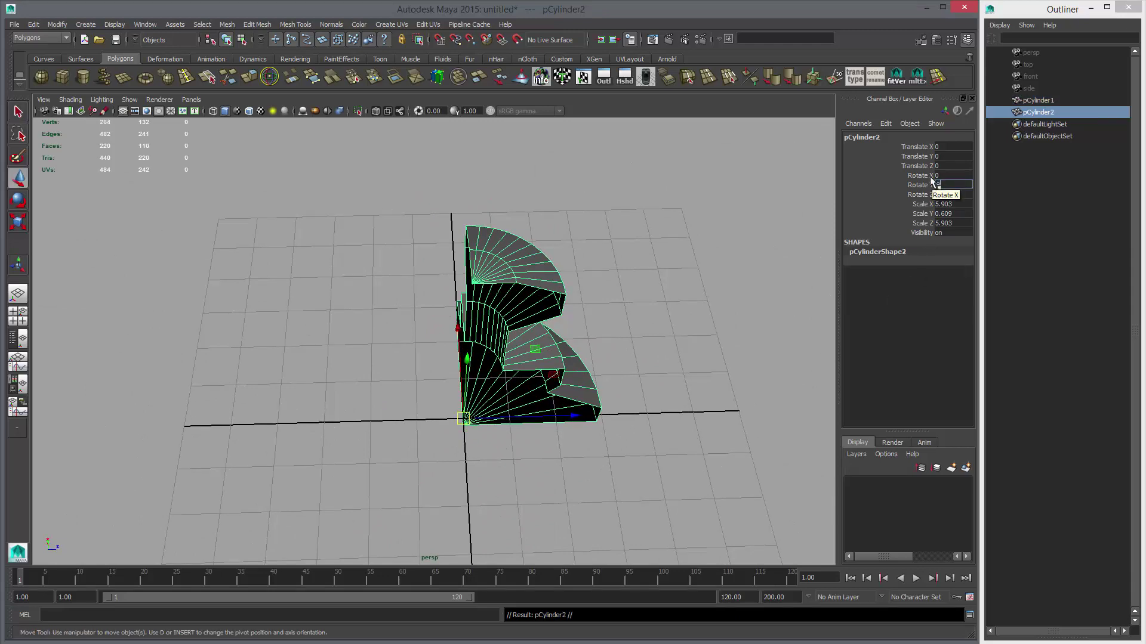
pyautogui.write('0')
pyautogui.press('Return')
pyautogui.keyDown('alt'); pyautogui.moveTo(626, 320); pyautogui.dragTo(652, 303); pyautogui.keyUp('alt')
pyautogui.hotkey('shift', 'd')
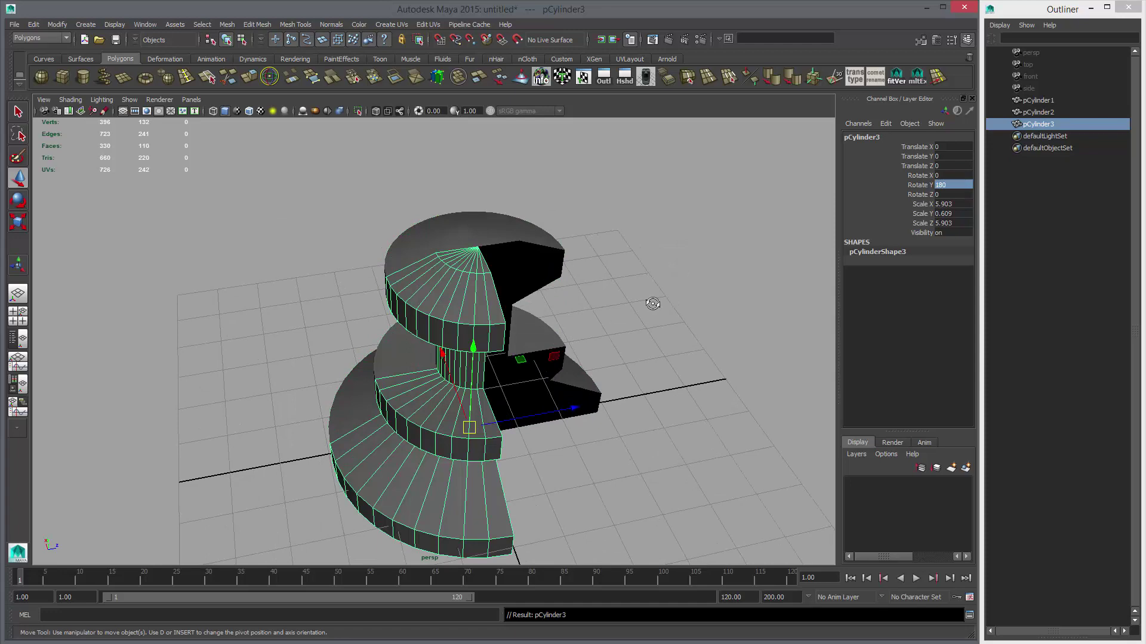
pyautogui.hotkey('shift', 'd')
# Combine the four quarters into one mesh and merge its vertices.
pyautogui.moveTo(388, 215); pyautogui.dragTo(555, 286)
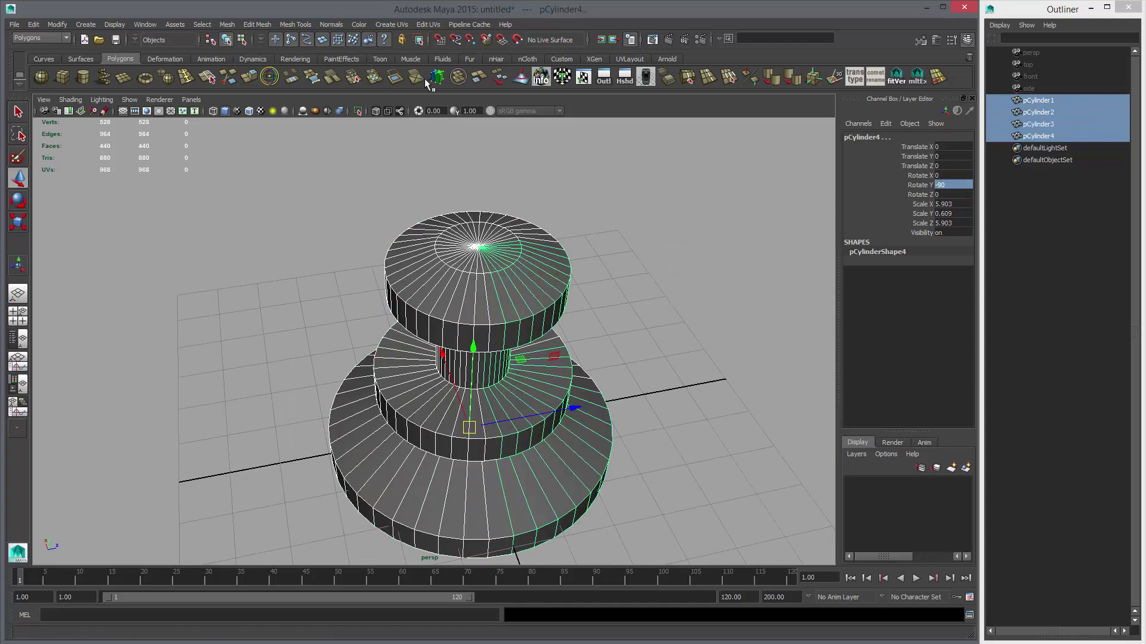
pyautogui.click(457, 77)
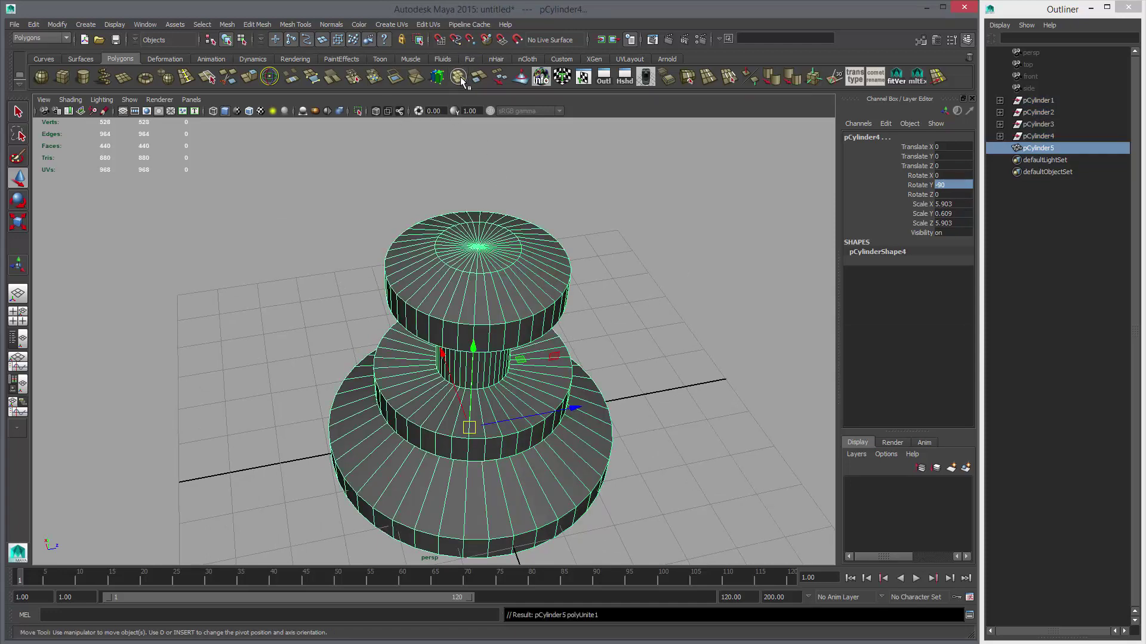
pyautogui.click(354, 79)
# Soften all edges of the combined mesh and clear the selection.
pyautogui.click(770, 79)
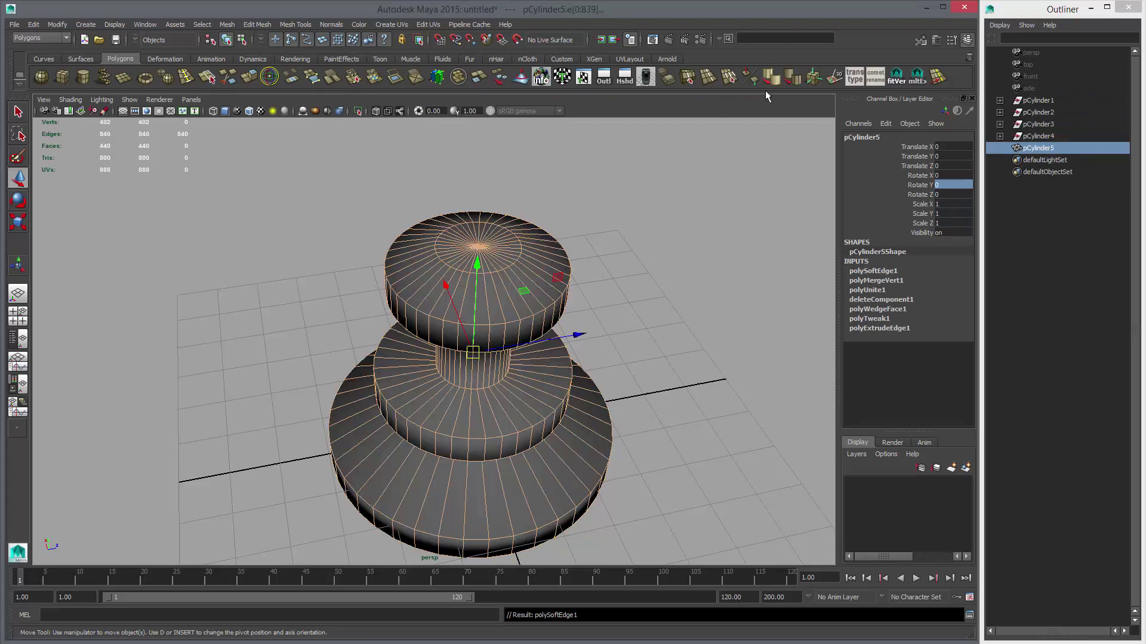
pyautogui.click(604, 343)
pyautogui.keyDown('alt'); pyautogui.moveTo(605, 345); pyautogui.dragTo(598, 288); pyautogui.keyUp('alt')
# Examine the finished turned model in smooth preview and in its unsmoothed display, from the side and from above.
pyautogui.click(450, 313)
pyautogui.keyDown('alt'); pyautogui.moveTo(555, 442); pyautogui.dragTo(586, 342); pyautogui.keyUp('alt')
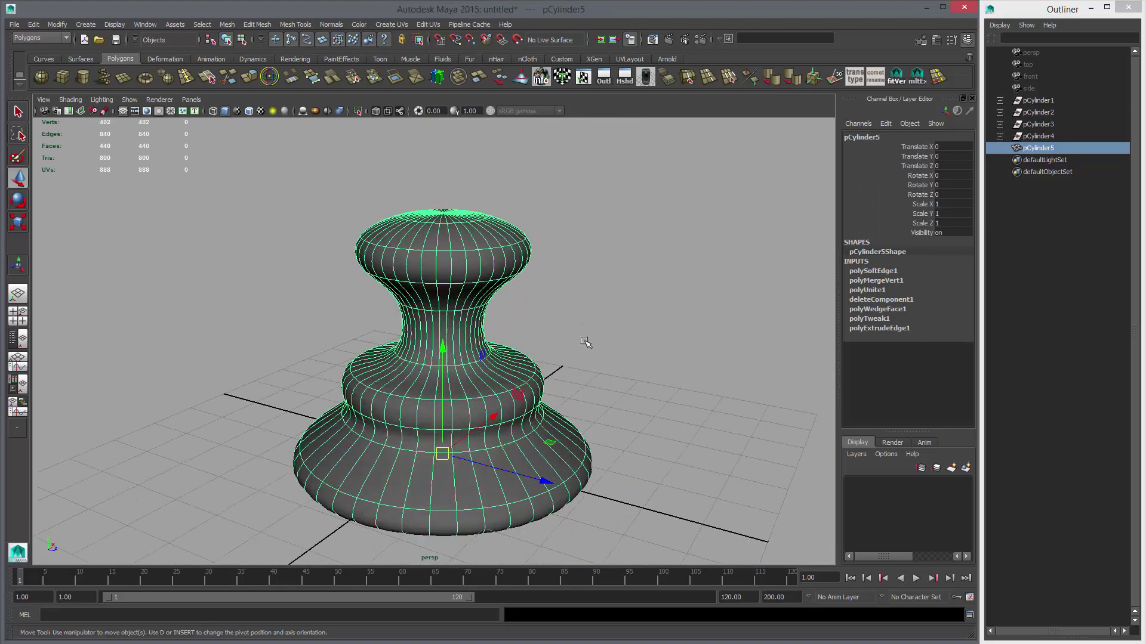
pyautogui.keyDown('alt'); pyautogui.moveTo(656, 390); pyautogui.dragTo(424, 478); pyautogui.keyUp('alt')
pyautogui.press('1')
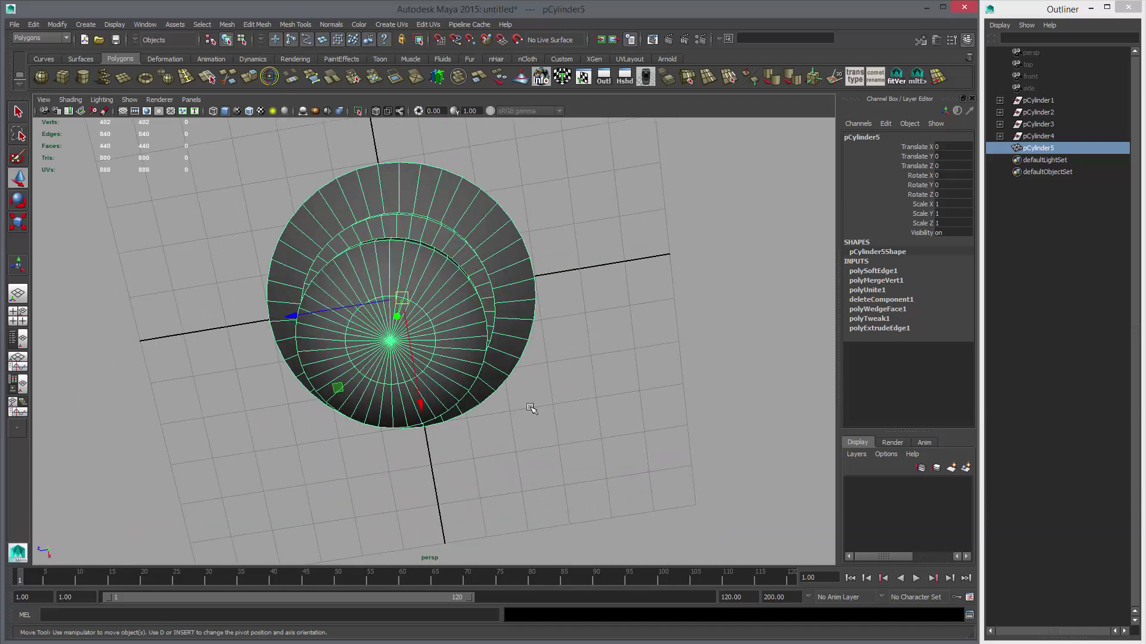
pyautogui.keyDown('alt'); pyautogui.moveTo(529, 404); pyautogui.dragTo(414, 186); pyautogui.keyUp('alt')
pyautogui.keyDown('alt'); pyautogui.moveTo(480, 397); pyautogui.dragTo(519, 369); pyautogui.keyUp('alt')
pyautogui.keyDown('alt'); pyautogui.moveTo(519, 368); pyautogui.dragTo(509, 386, button='middle'); pyautogui.keyUp('alt')
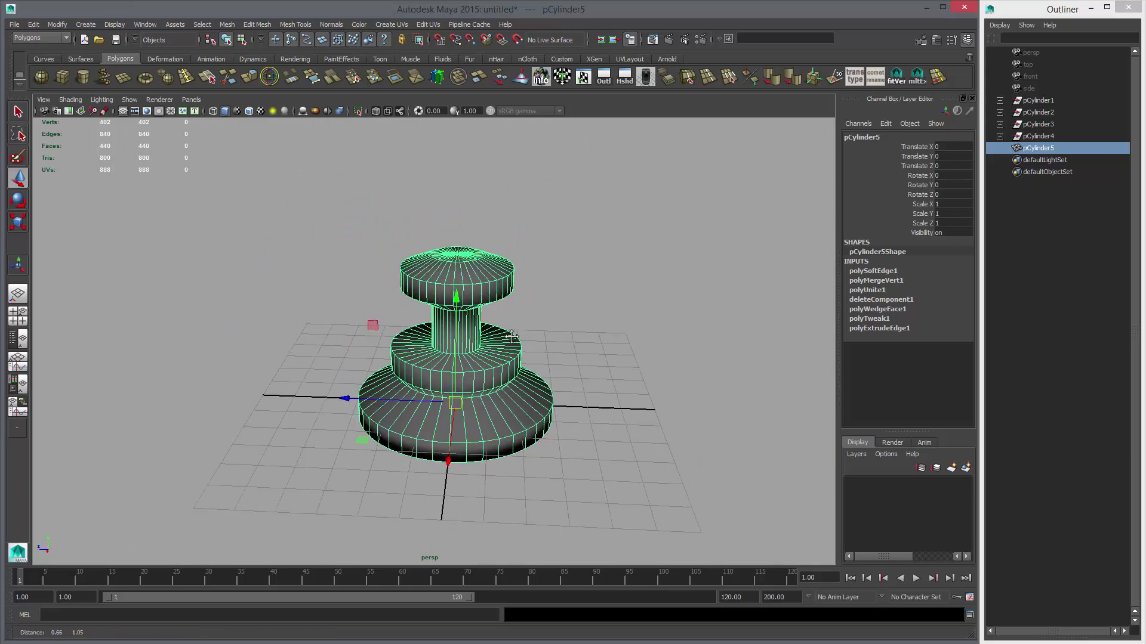
pyautogui.keyDown('alt'); pyautogui.moveTo(509, 386); pyautogui.dragTo(575, 371, button='right'); pyautogui.keyUp('alt')
pyautogui.keyDown('alt'); pyautogui.moveTo(576, 370); pyautogui.dragTo(573, 350, button='middle'); pyautogui.keyUp('alt')
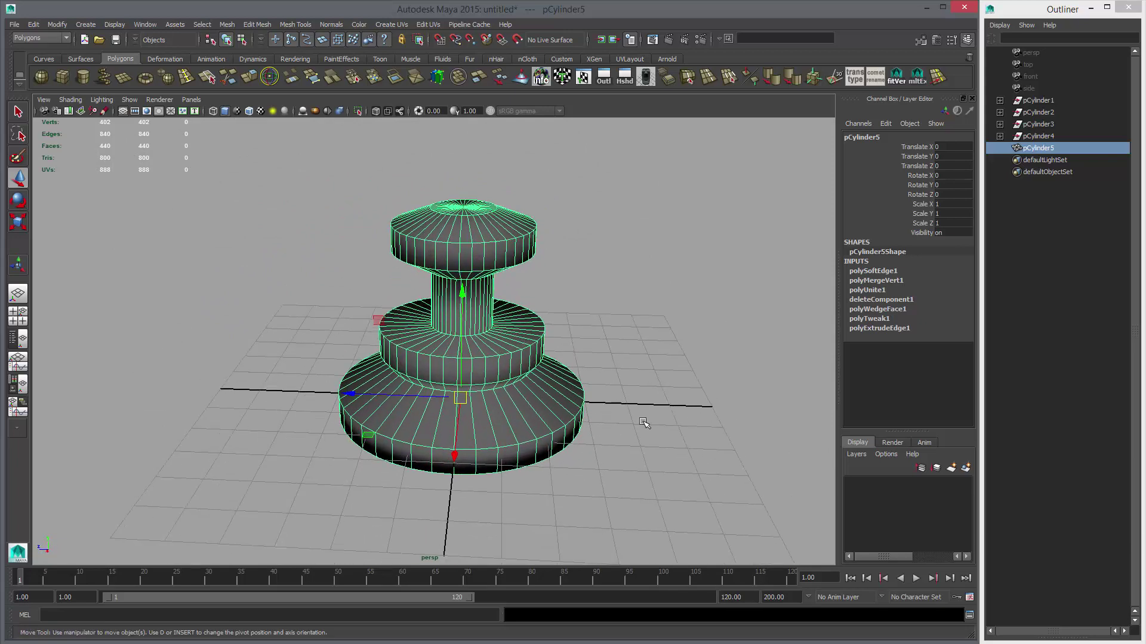